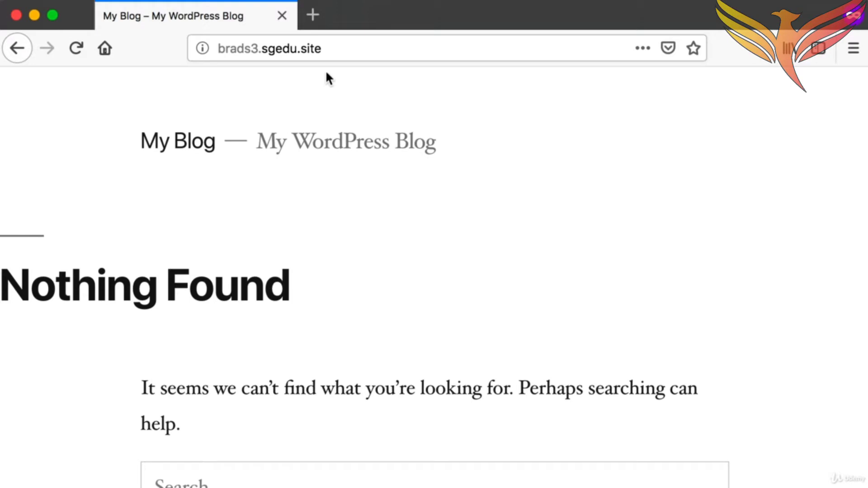
- Open the WordPress admin dashboard at brads3.sgedu.site/wp-admin
{"action": "left_click", "coordinate": [351, 48]}
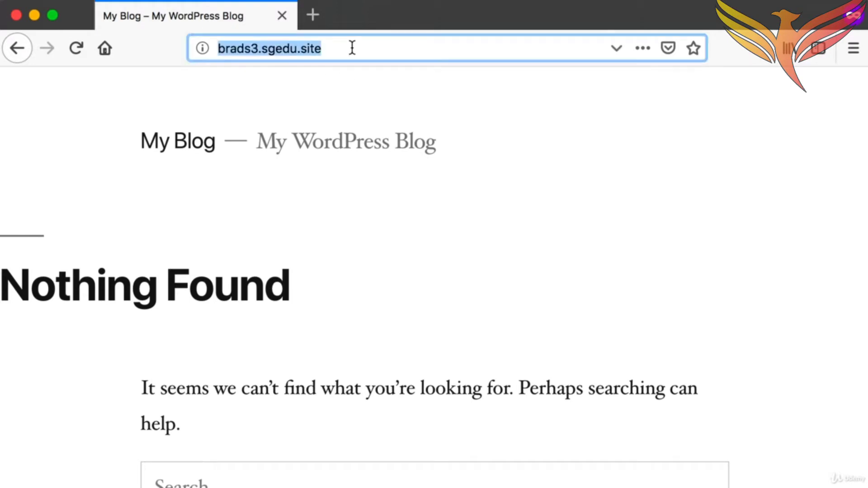
{"action": "key", "text": "Right"}
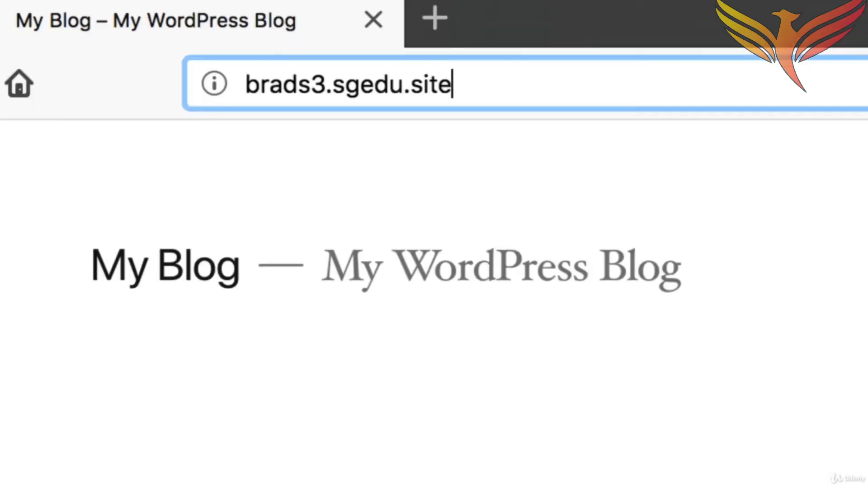
{"action": "type", "text": "/wp"}
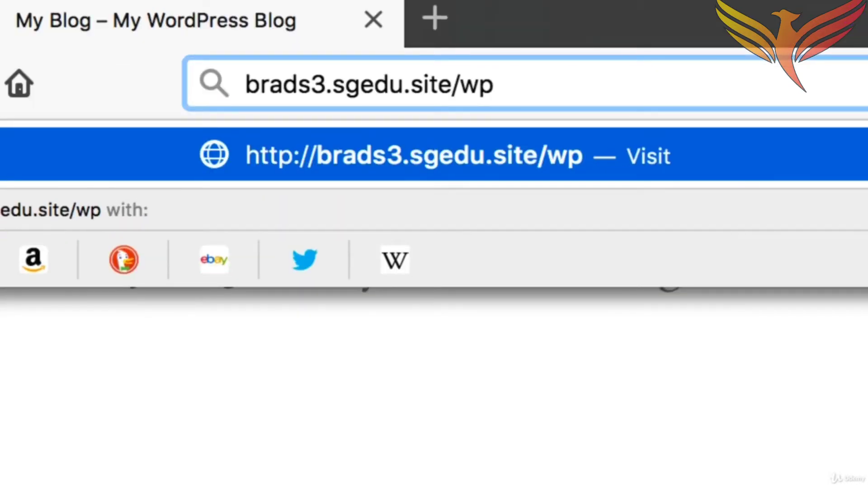
{"action": "type", "text": "-admin"}
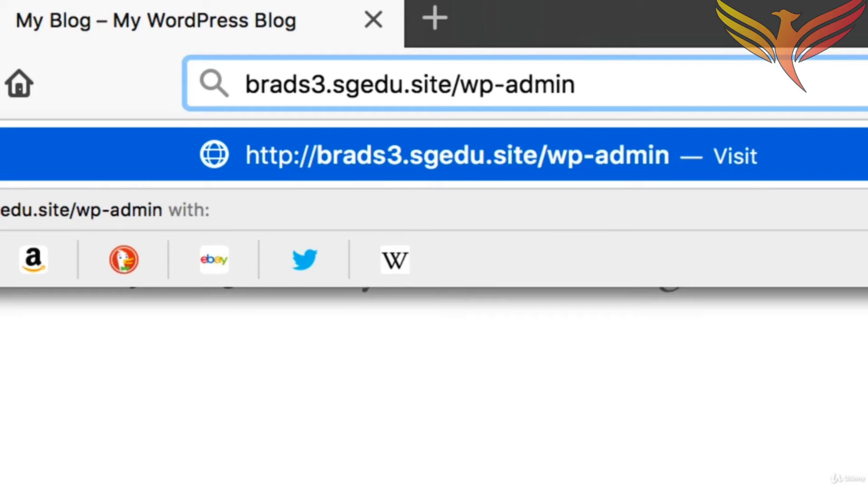
{"action": "key", "text": "Return"}
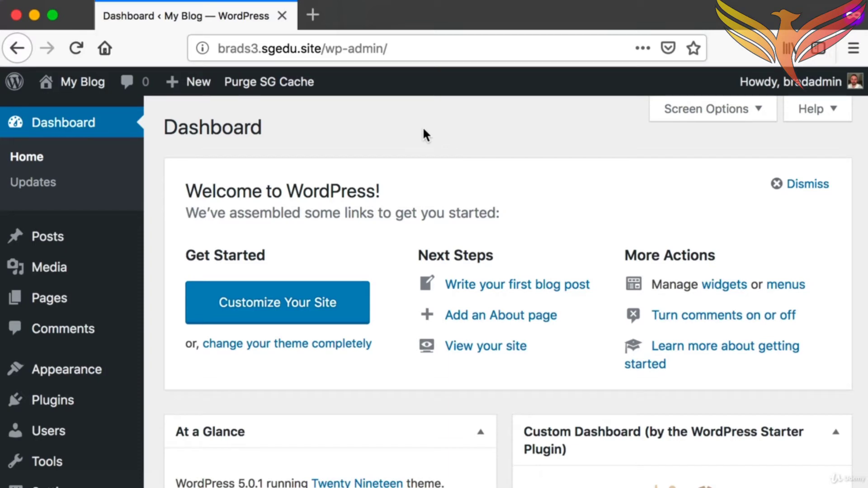
{"action": "key", "text": "super+shift+4"}
{"action": "left_click_drag", "start_coordinate": [4, 58], "coordinate": [854, 107]}
{"action": "mouse_move", "coordinate": [85, 79]}
{"action": "key", "text": "super+shift+4"}
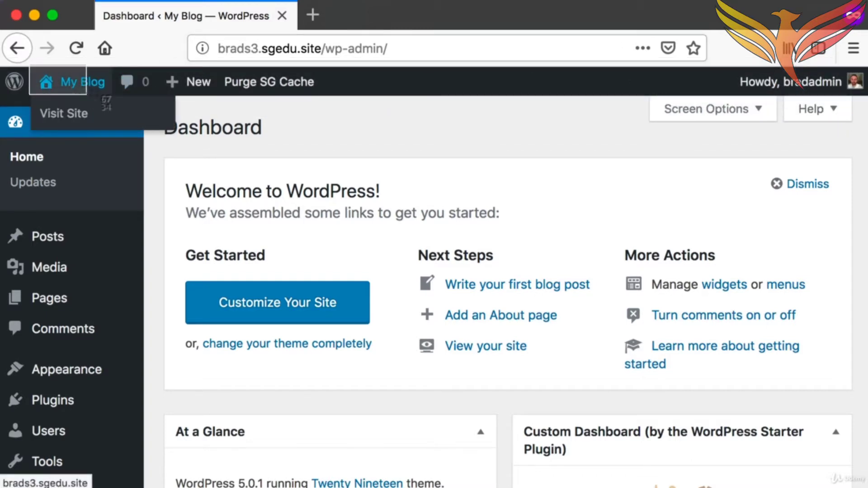
{"action": "left_click_drag", "start_coordinate": [35, 93], "coordinate": [98, 93]}
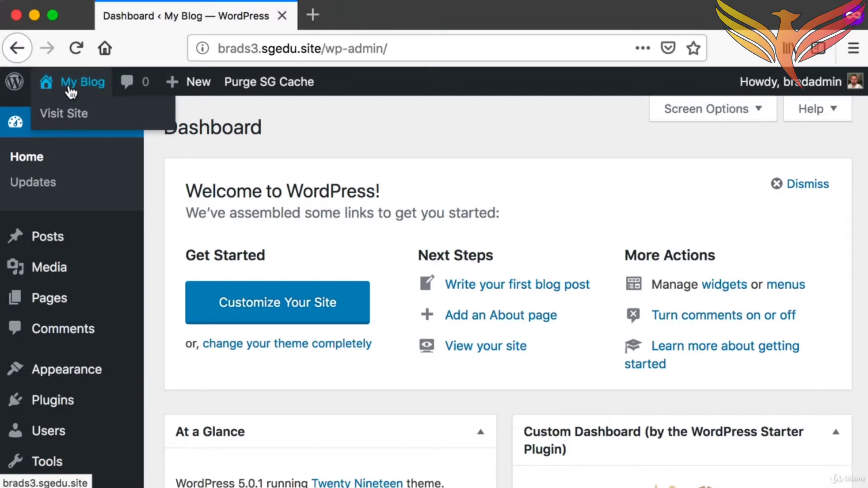
{"action": "key", "text": "super+shift+4"}
{"action": "left_click_drag", "start_coordinate": [34, 65], "coordinate": [109, 101]}
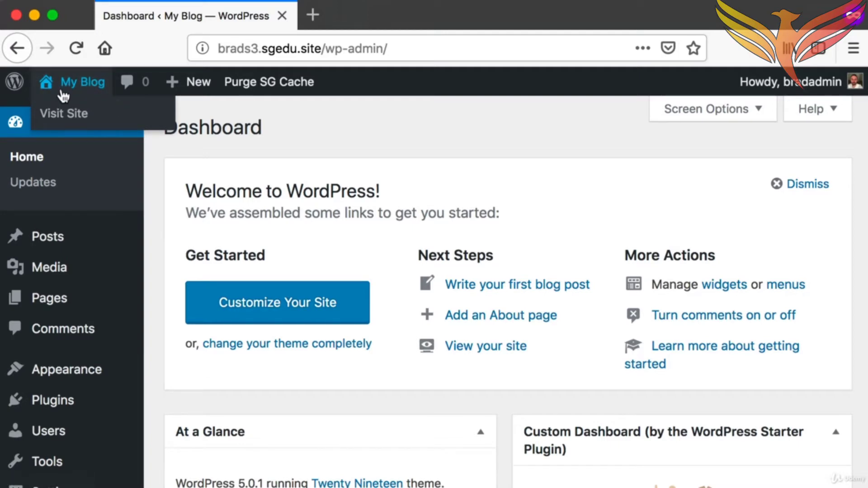
- Switch from the dashboard to the live My Blog site and back twice, ending on the dashboard
{"action": "left_click", "coordinate": [48, 87]}
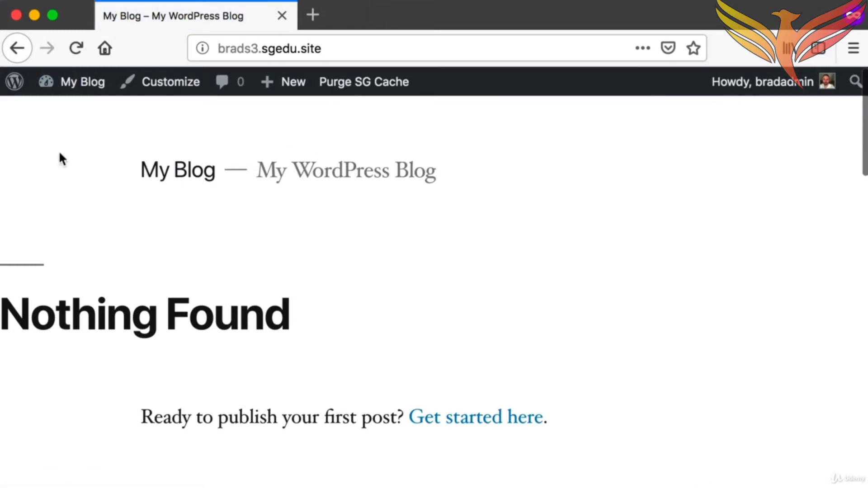
{"action": "left_click", "coordinate": [68, 89]}
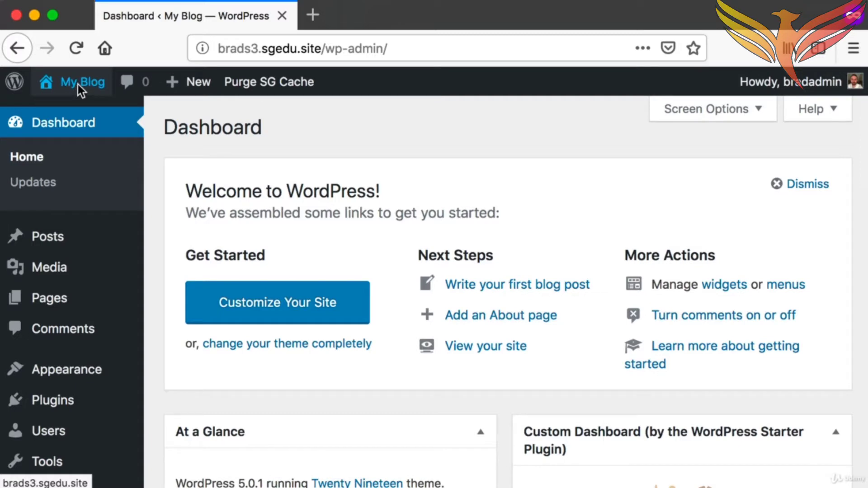
{"action": "left_click", "coordinate": [78, 84]}
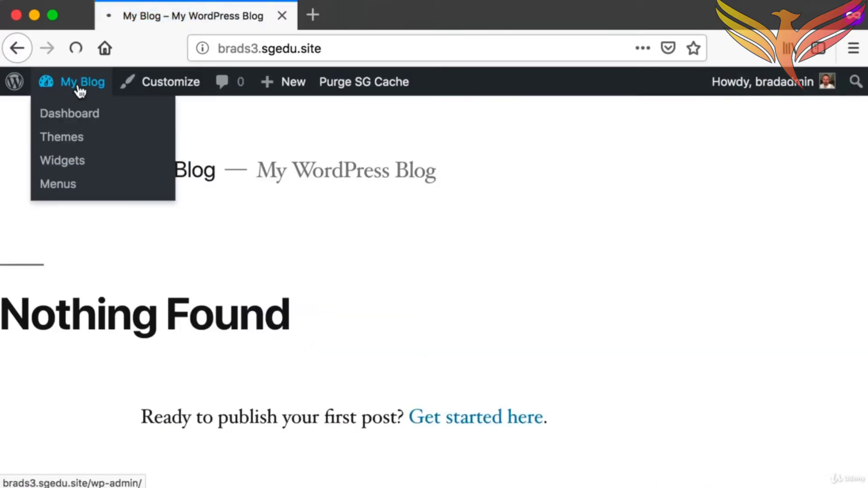
{"action": "left_click", "coordinate": [78, 86]}
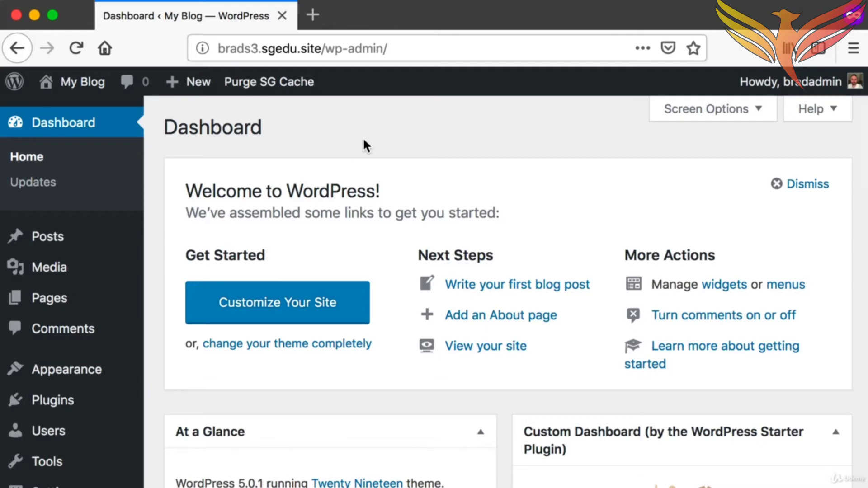
- Open the list of all blog posts
{"action": "key", "text": "super+shift+4"}
{"action": "left_click_drag", "start_coordinate": [155, 118], "coordinate": [31, 447]}
{"action": "mouse_move", "coordinate": [75, 246]}
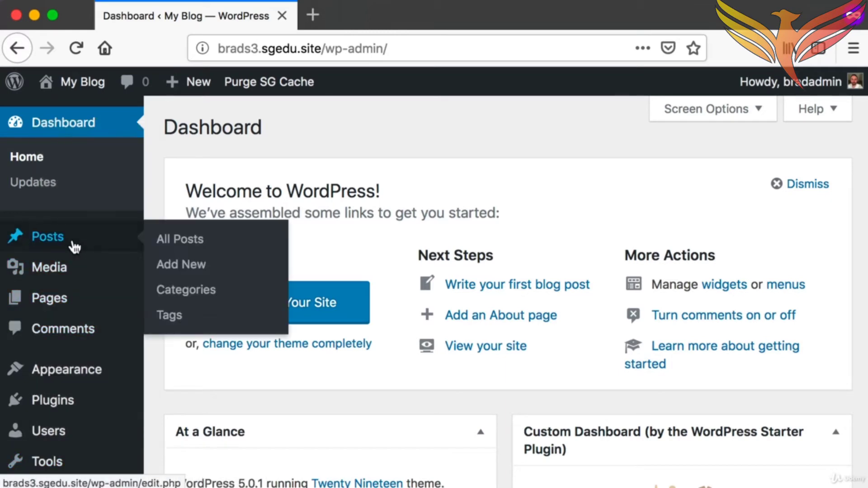
{"action": "left_click", "coordinate": [44, 236]}
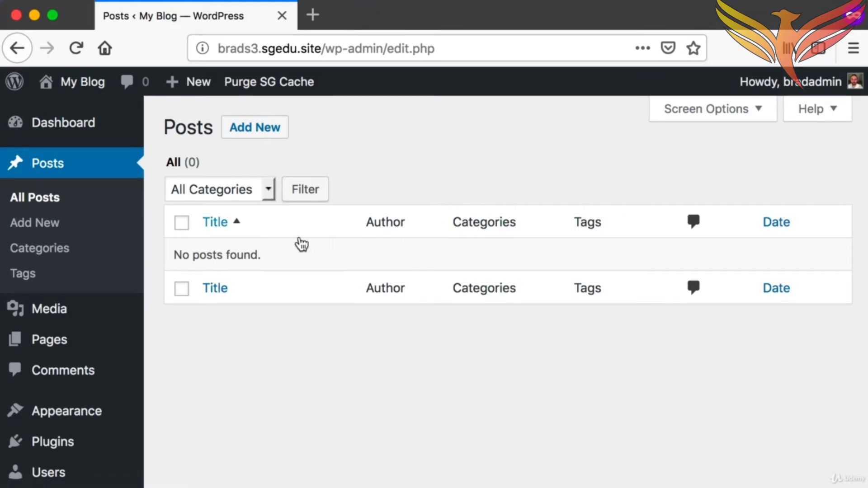
{"action": "key", "text": "super+shift+4"}
{"action": "left_click_drag", "start_coordinate": [161, 243], "coordinate": [280, 263]}
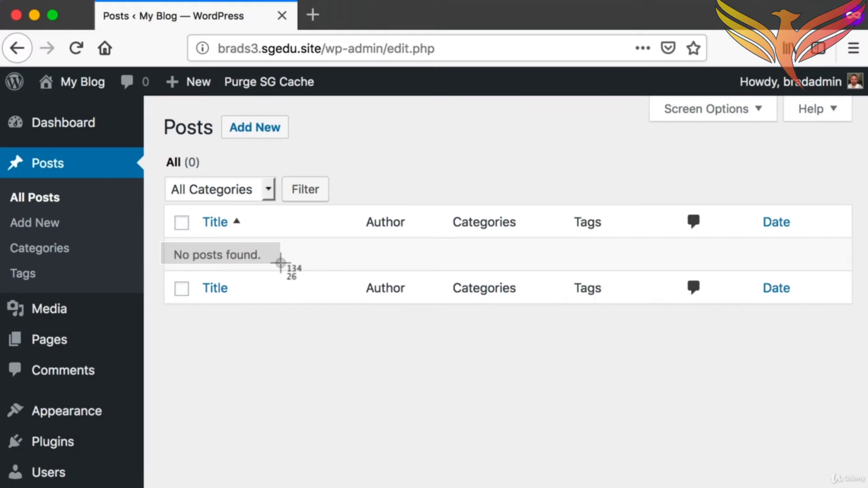
{"action": "left_click_drag", "start_coordinate": [280, 262], "coordinate": [846, 351]}
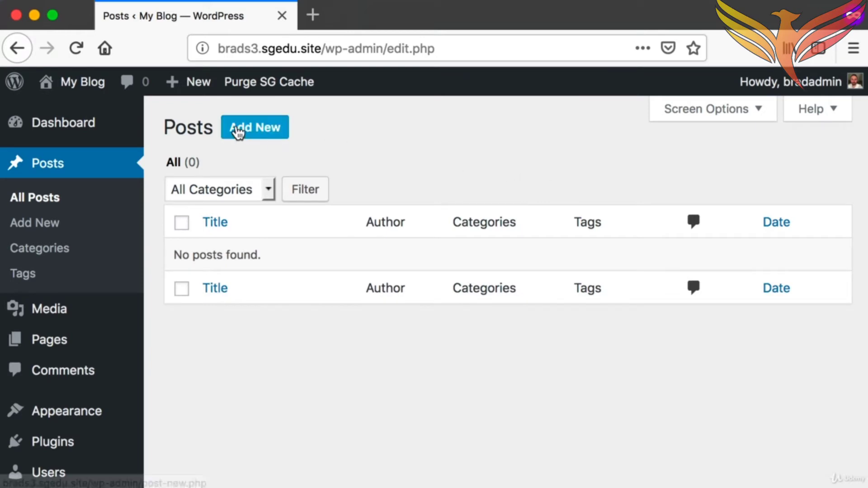
{"action": "key", "text": "super+shift+4"}
{"action": "left_click_drag", "start_coordinate": [205, 105], "coordinate": [316, 155]}
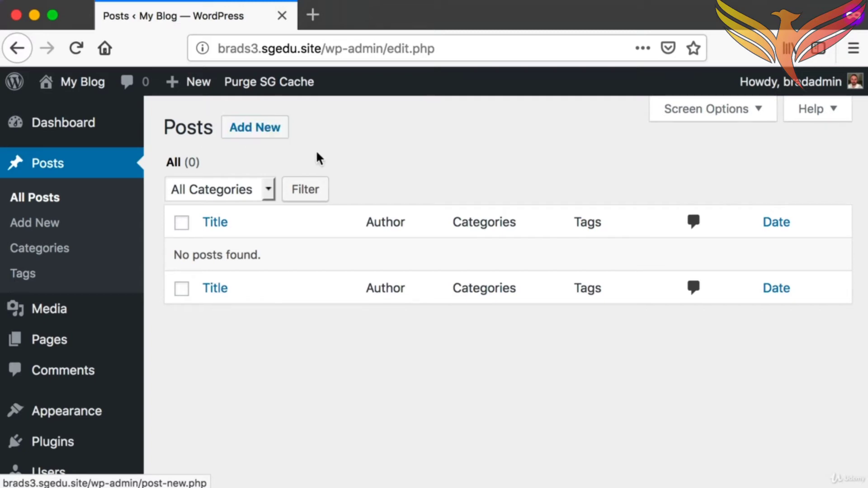
{"action": "key", "text": "super+shift+4"}
{"action": "left_click_drag", "start_coordinate": [1, 207], "coordinate": [131, 242]}
{"action": "key", "text": "super+shift+4"}
{"action": "left_click_drag", "start_coordinate": [9, 149], "coordinate": [113, 242]}
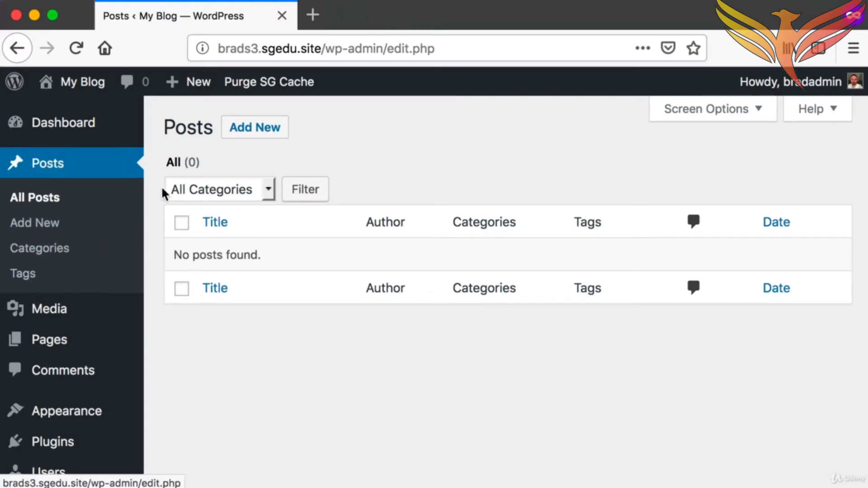
- Create a new post and disable the block editor's welcome tips
{"action": "left_click", "coordinate": [263, 127]}
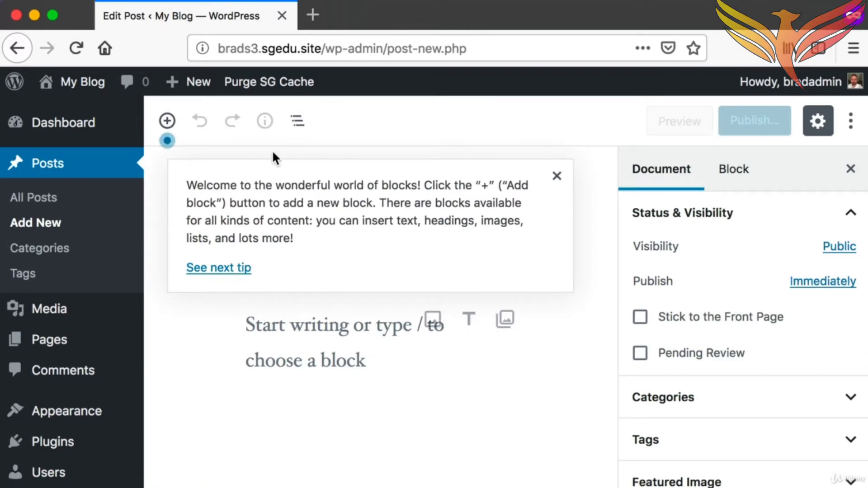
{"action": "key", "text": "super+shift+4"}
{"action": "left_click_drag", "start_coordinate": [177, 166], "coordinate": [564, 286]}
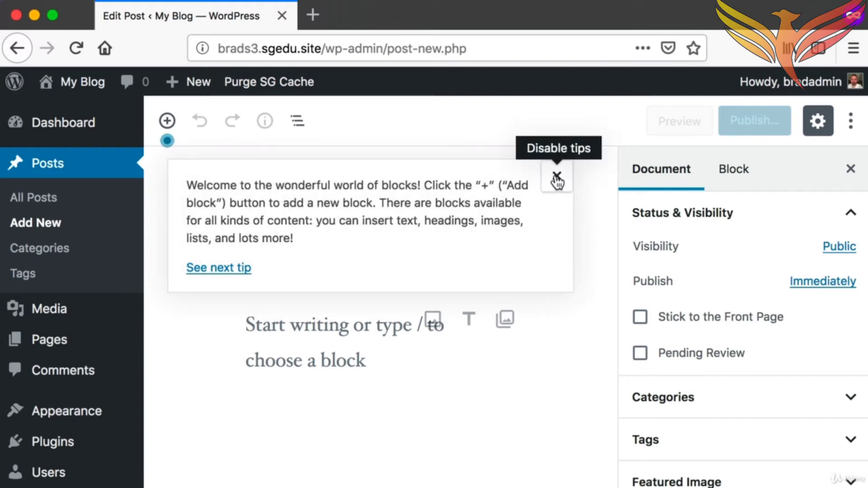
{"action": "left_click", "coordinate": [557, 177]}
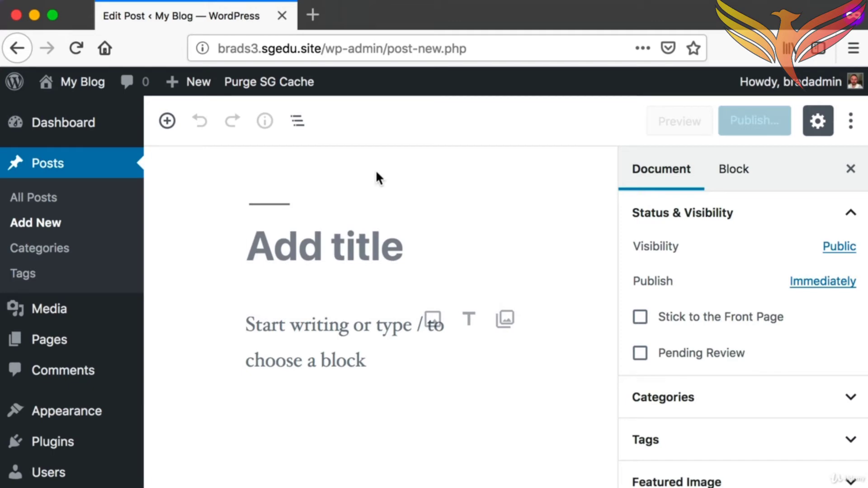
- Give the new post the title "My Example Blog Post"
{"action": "key", "text": "super+shift+4"}
{"action": "left_click_drag", "start_coordinate": [224, 208], "coordinate": [543, 266]}
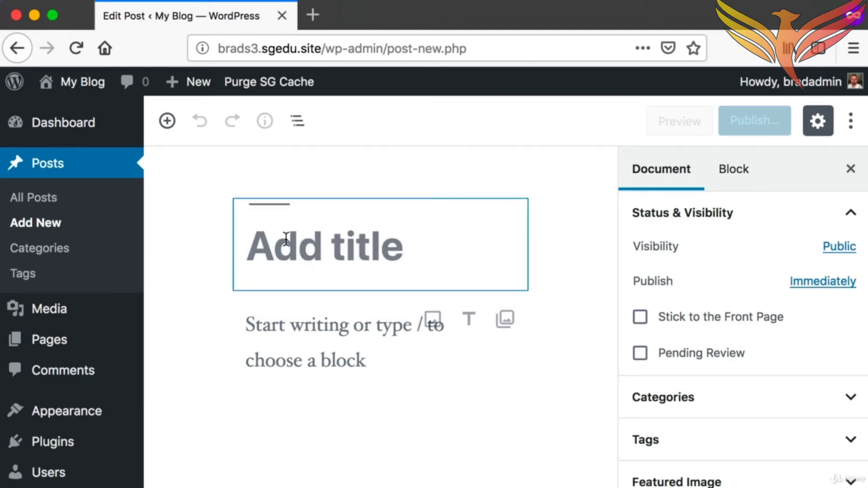
{"action": "type", "text": "My"}
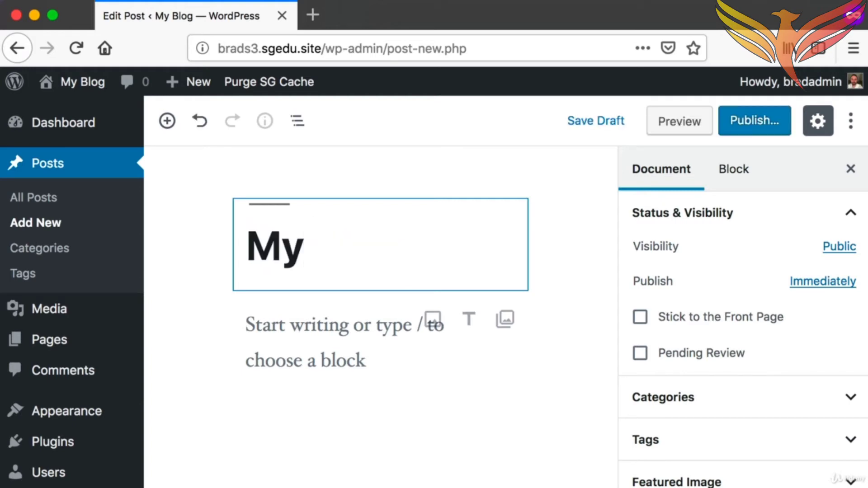
{"action": "type", "text": " Example Blog Post"}
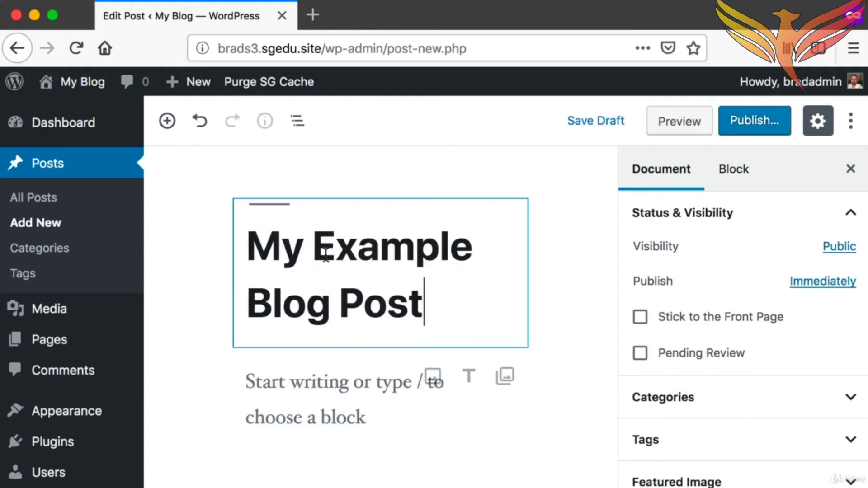
- Write the post's body paragraph: "Hello everyone, this is my first blog post. It is just a quick example."
{"action": "scroll", "coordinate": [326, 252], "scroll_direction": "down", "scroll_amount": 3}
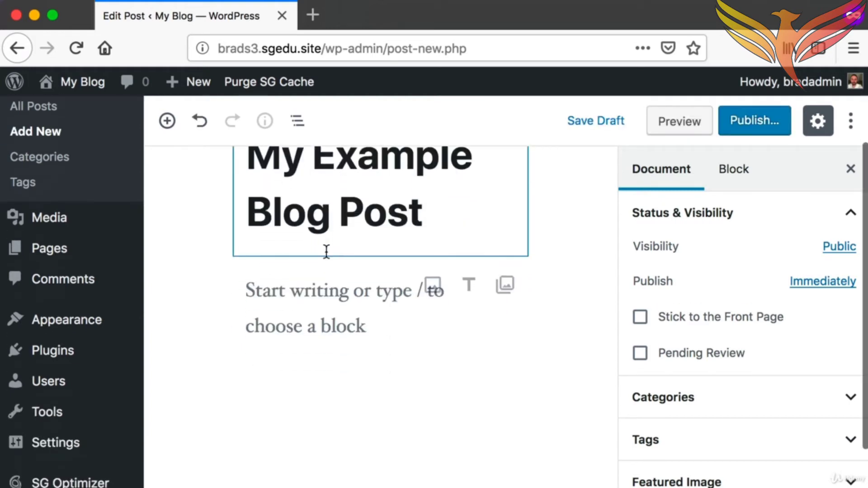
{"action": "key", "text": "super+shift+4"}
{"action": "left_click_drag", "start_coordinate": [203, 257], "coordinate": [573, 362]}
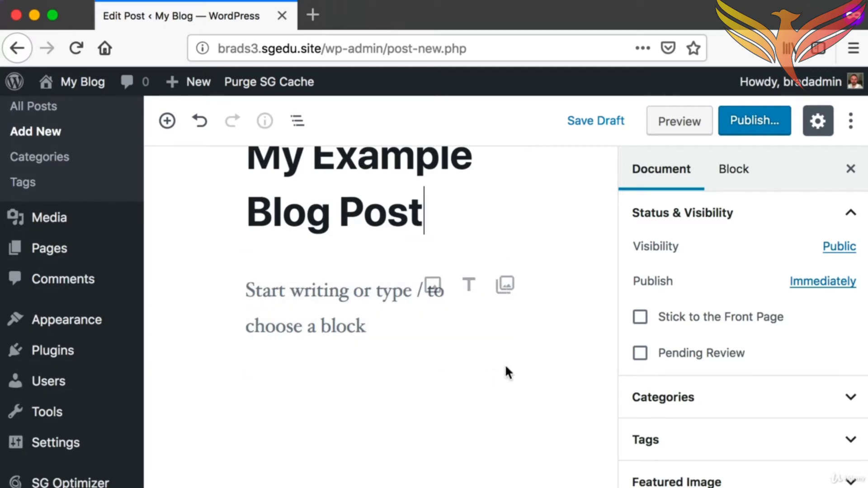
{"action": "left_click", "coordinate": [308, 290]}
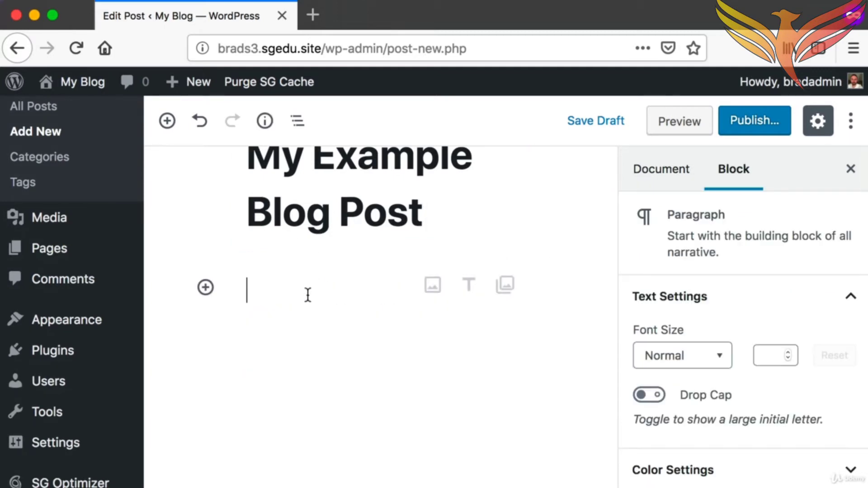
{"action": "type", "text": "Hello e"}
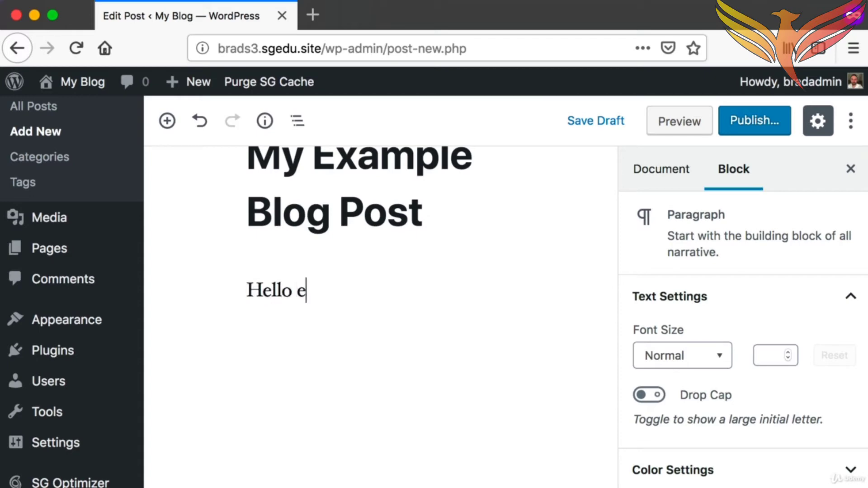
{"action": "type", "text": "veryone, this is my first blog post"}
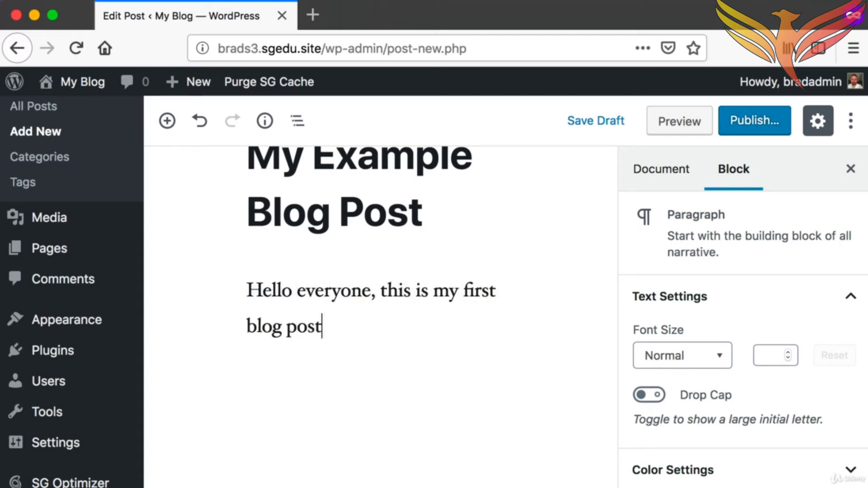
{"action": "type", "text": ". It is just a"}
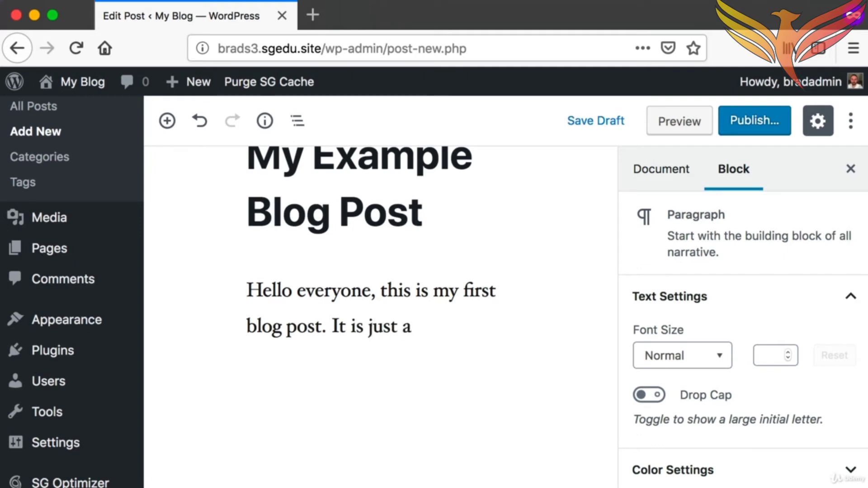
{"action": "type", "text": " quick example."}
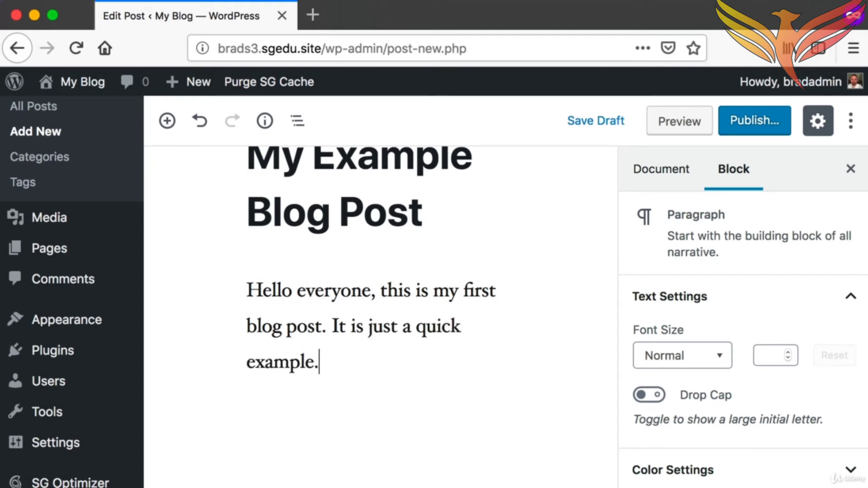
{"action": "key", "text": "super+shift+4"}
{"action": "left_click_drag", "start_coordinate": [234, 269], "coordinate": [515, 382]}
{"action": "scroll", "coordinate": [515, 381], "scroll_direction": "up", "scroll_amount": 1}
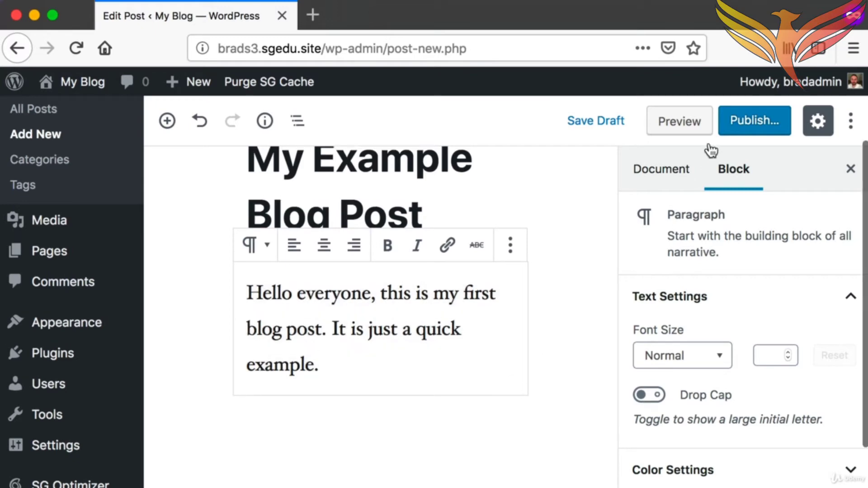
{"action": "key", "text": "super+shift+4"}
{"action": "left_click_drag", "start_coordinate": [718, 94], "coordinate": [792, 157]}
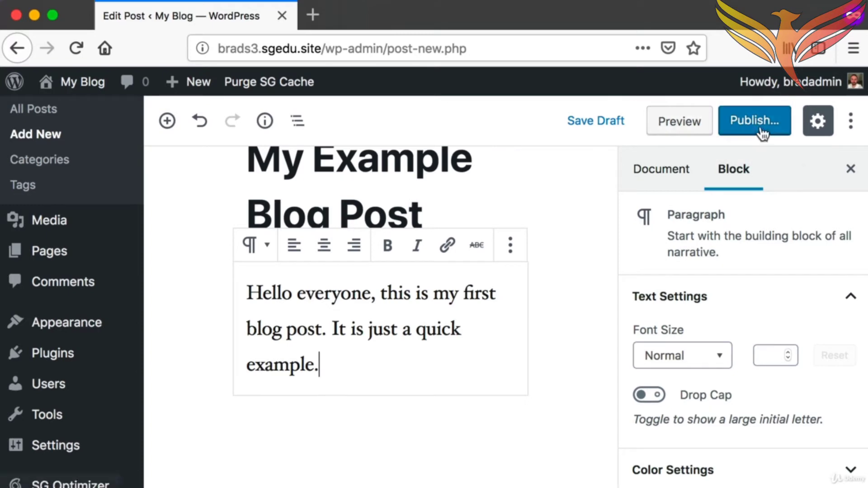
{"action": "key", "text": "super+shift+4"}
{"action": "left_click_drag", "start_coordinate": [730, 103], "coordinate": [791, 167]}
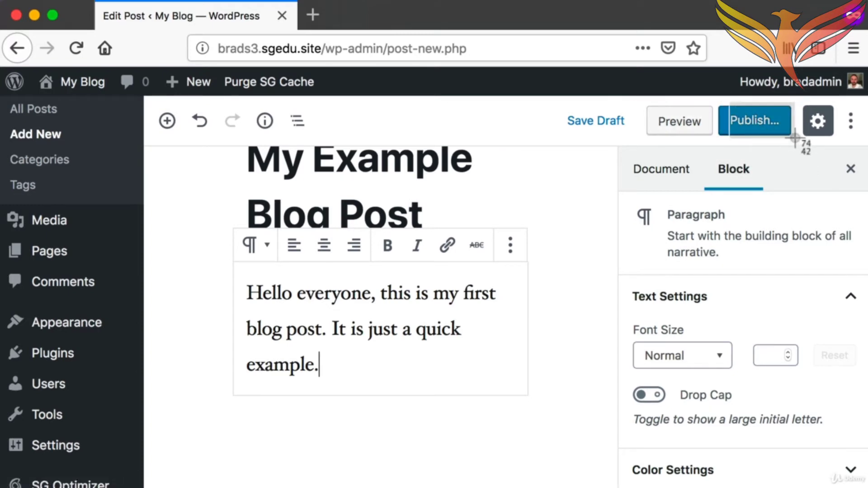
- Start publishing the post and turn off the option to always show pre-publish checks
{"action": "left_click", "coordinate": [756, 121]}
{"action": "left_click", "coordinate": [756, 122]}
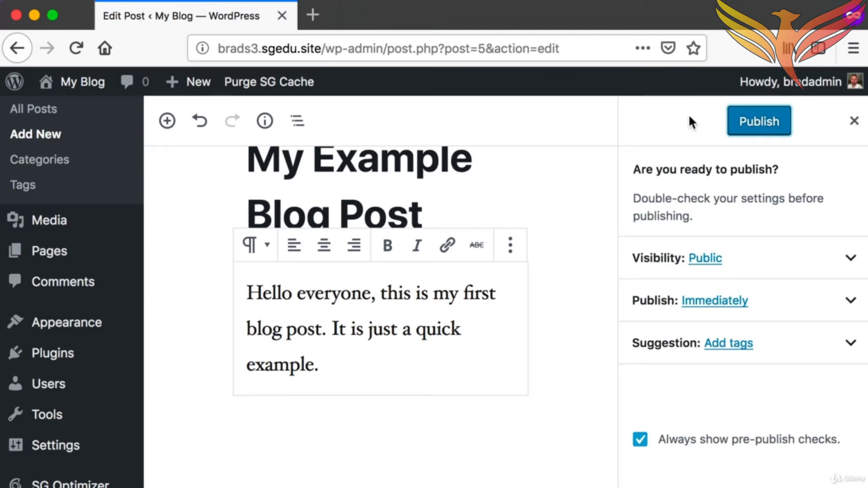
{"action": "key", "text": "super+shift+4"}
{"action": "left_click_drag", "start_coordinate": [697, 98], "coordinate": [830, 158]}
{"action": "key", "text": "super+shift+4"}
{"action": "left_click_drag", "start_coordinate": [614, 401], "coordinate": [850, 455]}
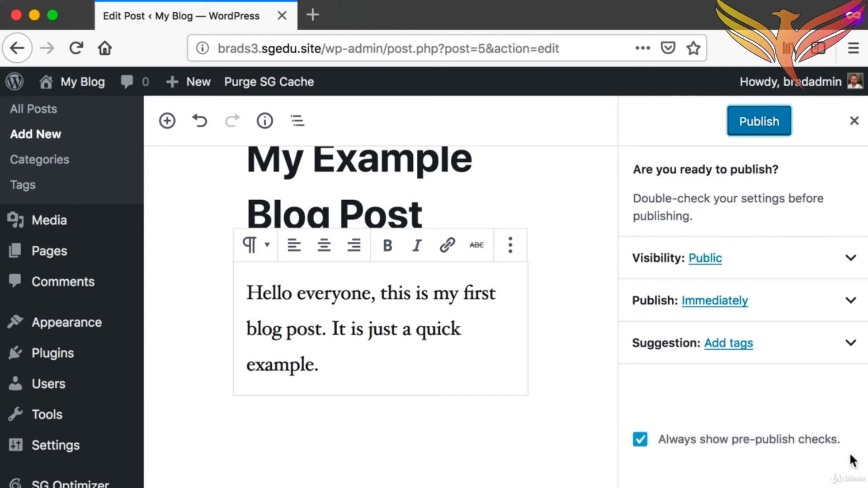
{"action": "left_click", "coordinate": [639, 440]}
- Publish the post "My Example Blog Post"
{"action": "key", "text": "super+shift+4"}
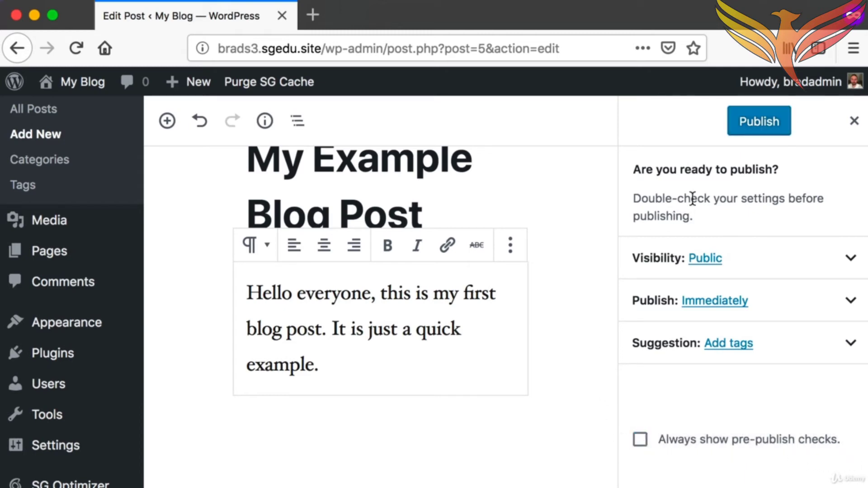
{"action": "left_click_drag", "start_coordinate": [710, 98], "coordinate": [799, 141]}
{"action": "left_click", "coordinate": [764, 123]}
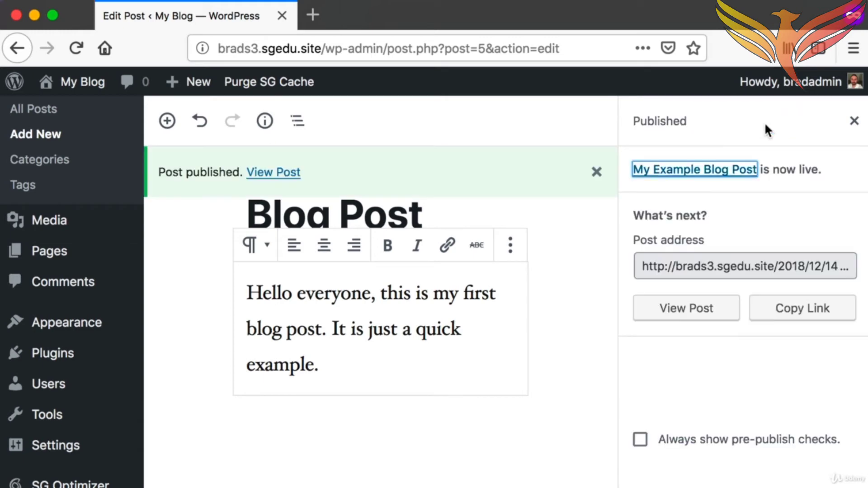
{"action": "key", "text": "super+shift+4"}
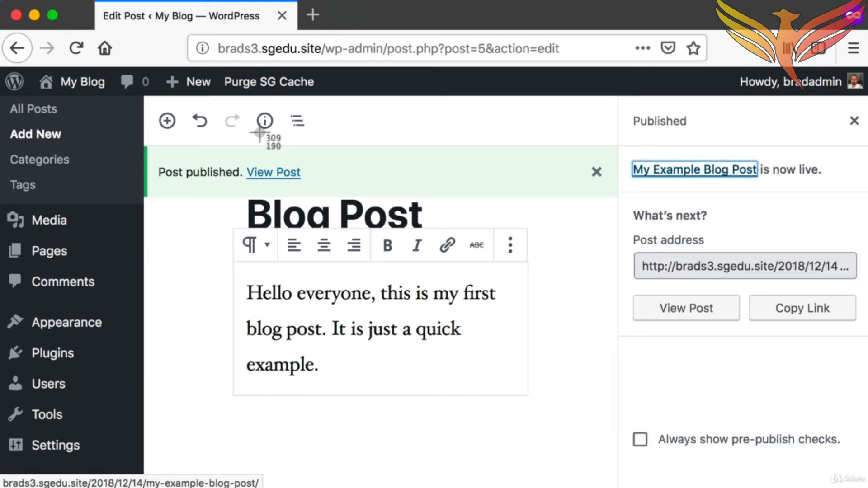
{"action": "left_click_drag", "start_coordinate": [155, 151], "coordinate": [217, 181]}
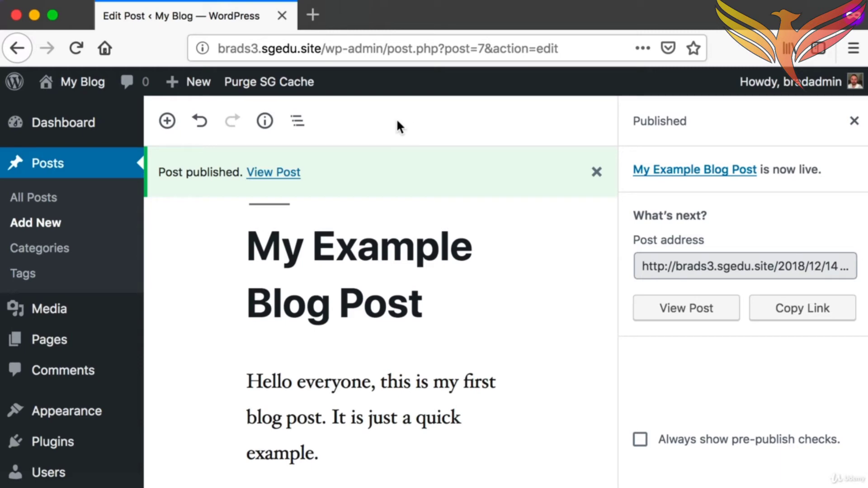
- Visit the live blog's home page and check how the first post is displayed
{"action": "mouse_move", "coordinate": [76, 82]}
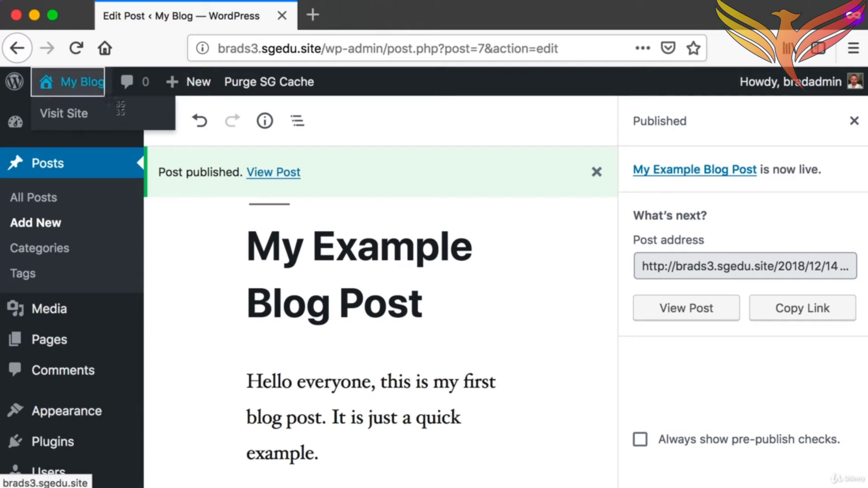
{"action": "left_click", "coordinate": [76, 91]}
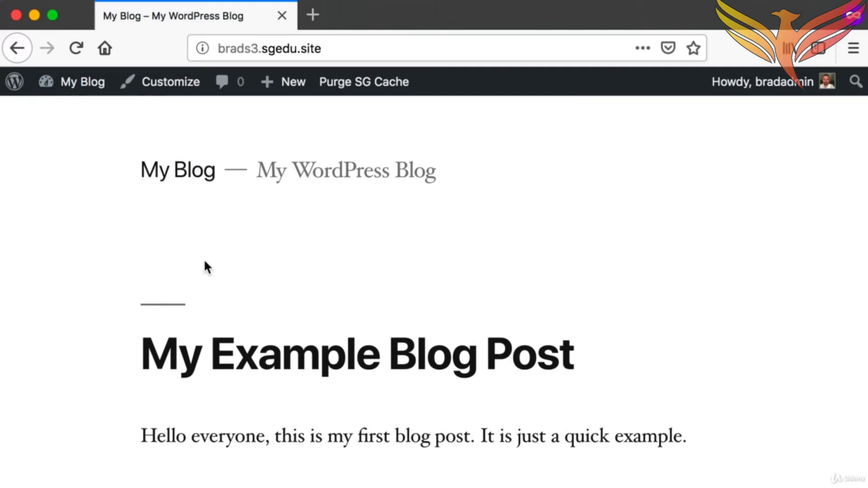
{"action": "scroll", "coordinate": [203, 262], "scroll_direction": "down", "scroll_amount": 2}
{"action": "key", "text": "super+shift+4"}
{"action": "left_click_drag", "start_coordinate": [107, 274], "coordinate": [744, 428]}
{"action": "scroll", "coordinate": [502, 325], "scroll_direction": "down", "scroll_amount": 1}
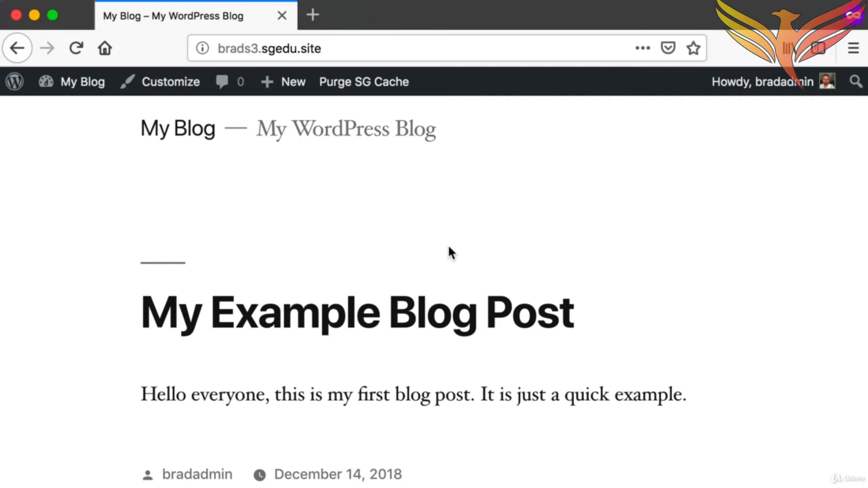
- Return to the site's dashboard and start another new post
{"action": "mouse_move", "coordinate": [90, 86]}
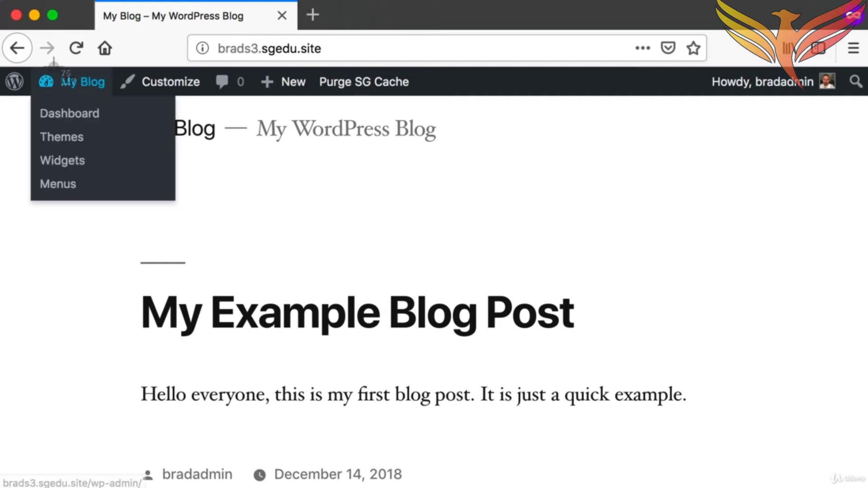
{"action": "left_click", "coordinate": [84, 80]}
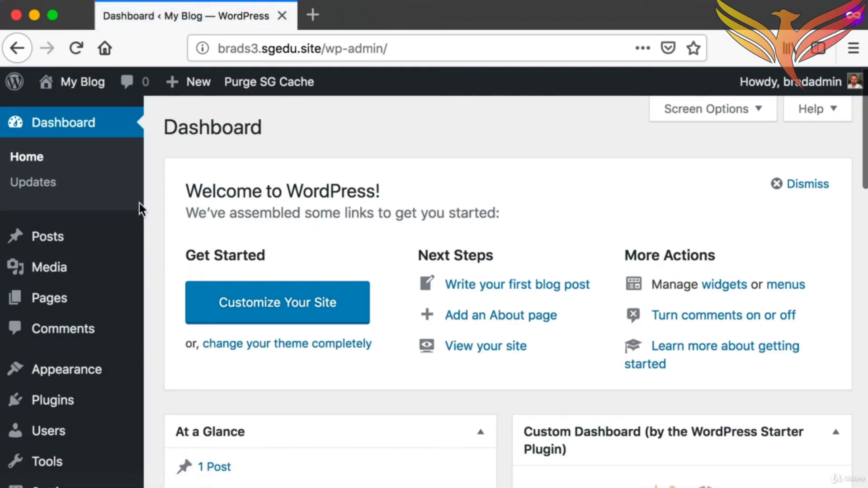
{"action": "mouse_move", "coordinate": [64, 236]}
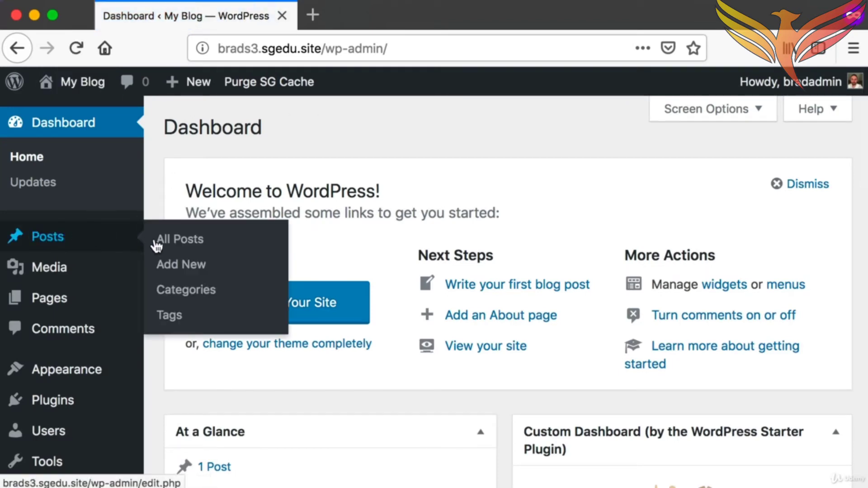
{"action": "left_click", "coordinate": [192, 266]}
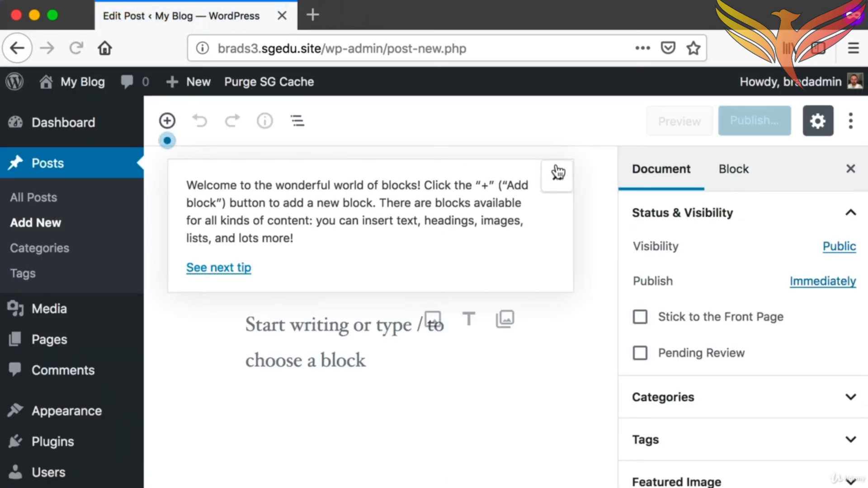
- Dismiss the block editor's welcome tip and title the new post "Another New Test Post"
{"action": "left_click", "coordinate": [556, 176]}
{"action": "type", "text": "Another New Test Post"}
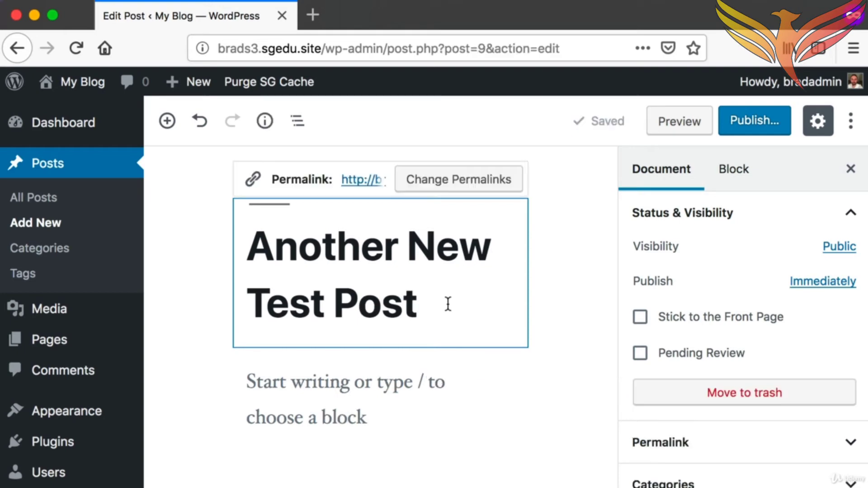
{"action": "key", "text": "super+shift+4"}
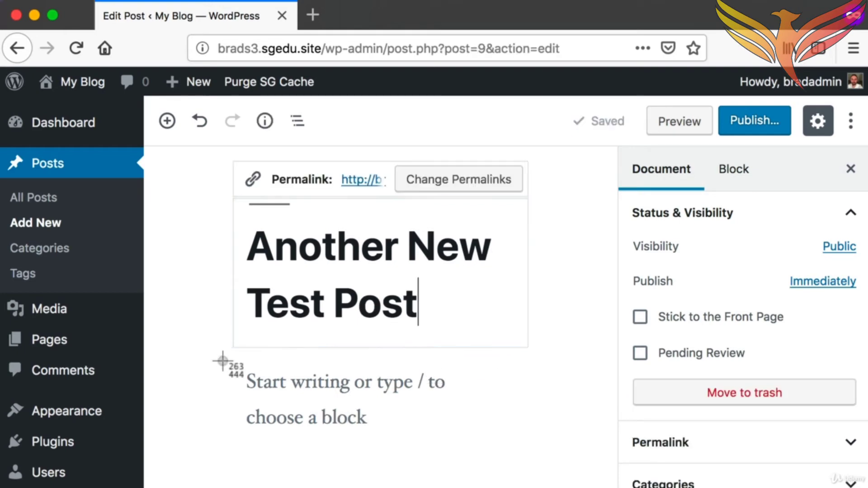
{"action": "left_click_drag", "start_coordinate": [215, 360], "coordinate": [516, 437]}
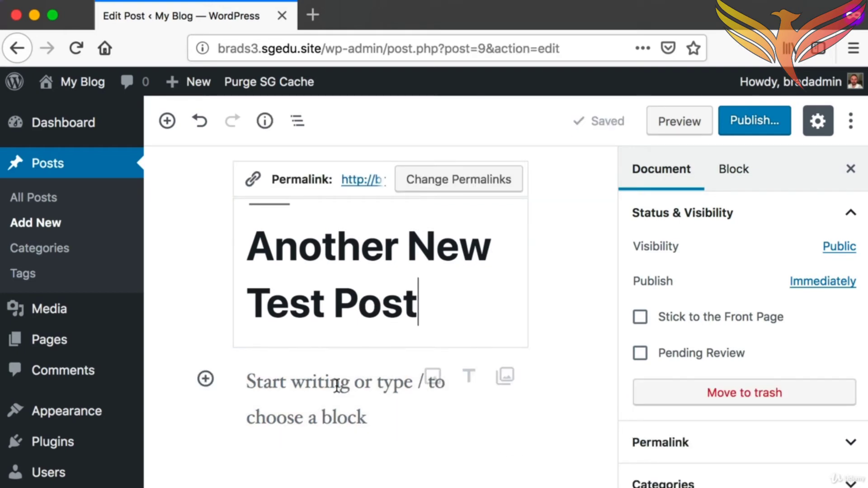
- Write the body paragraph: "Hello world, this is a test post. You could write as much as you want to within this area."
{"action": "left_click", "coordinate": [299, 372]}
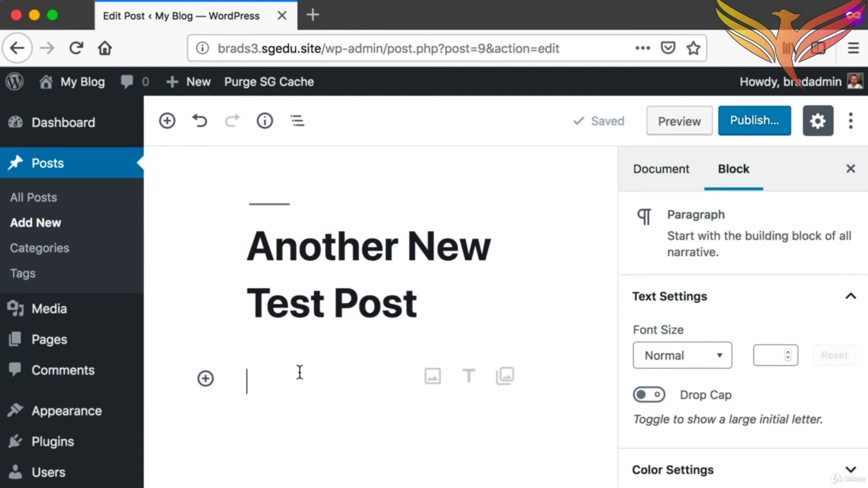
{"action": "type", "text": "Hello world, this i"}
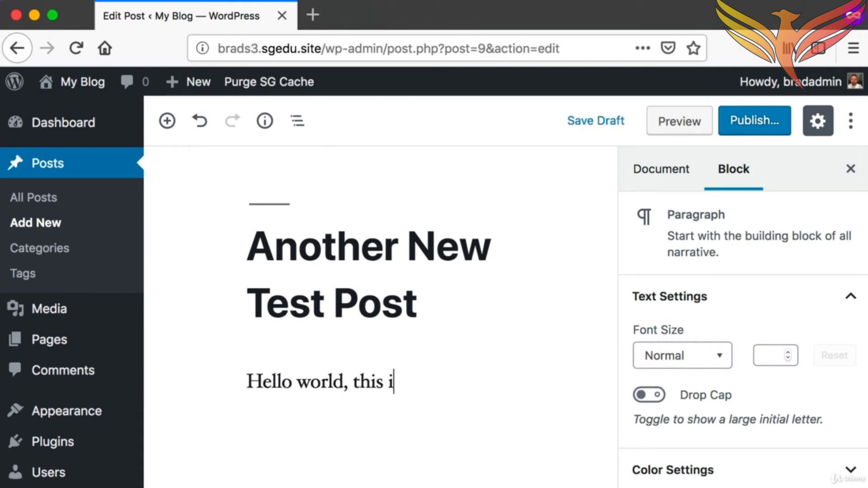
{"action": "type", "text": "s a test pos"}
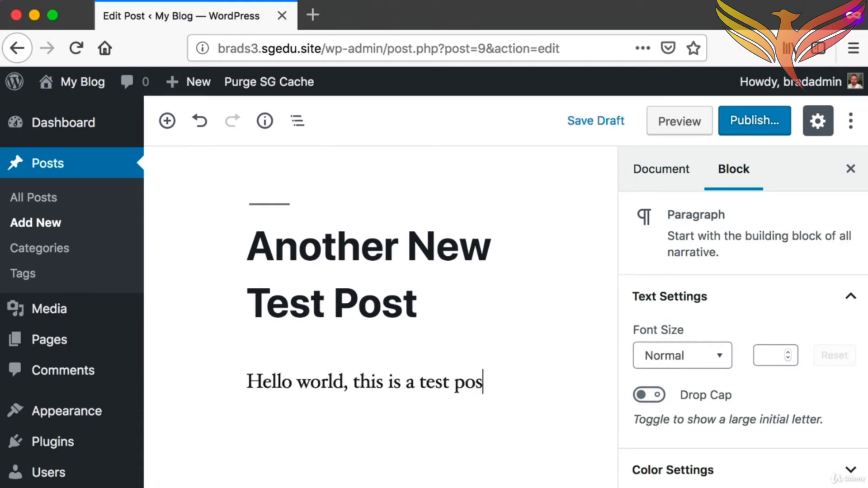
{"action": "type", "text": "t. You coul"}
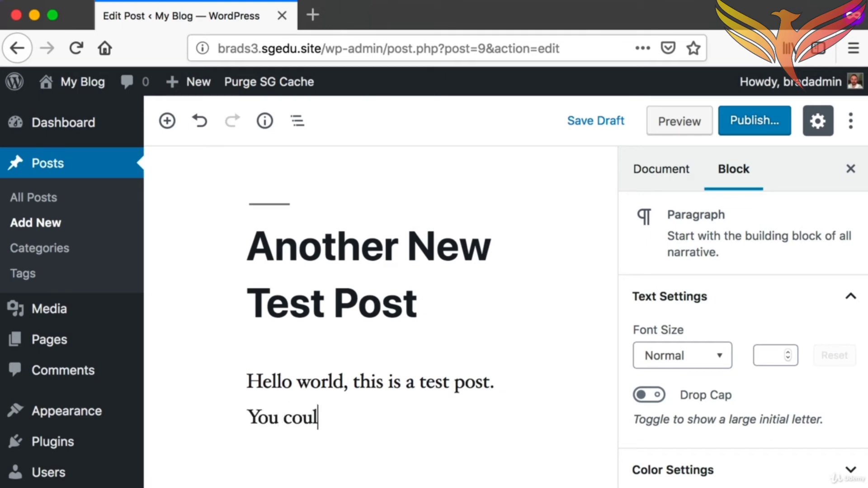
{"action": "type", "text": "d write as much as you want to within this area."}
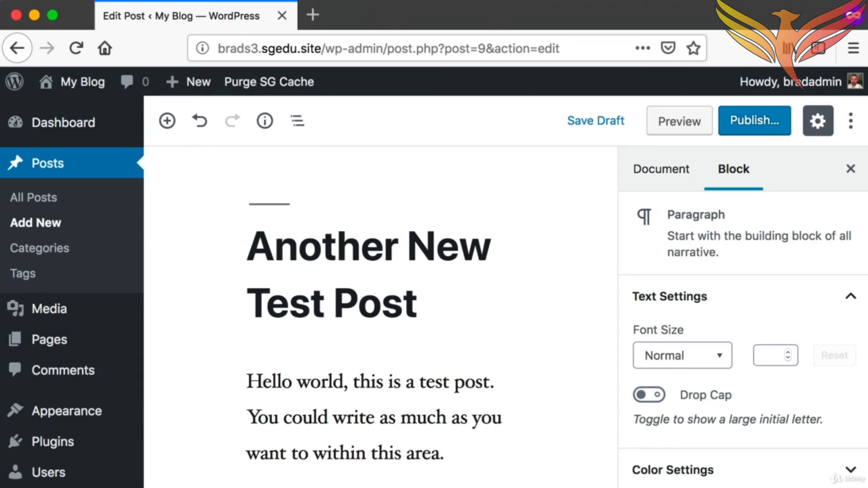
- Make the words "as much as you want to" bold in the body paragraph
{"action": "scroll", "coordinate": [357, 376], "scroll_direction": "down", "scroll_amount": 1}
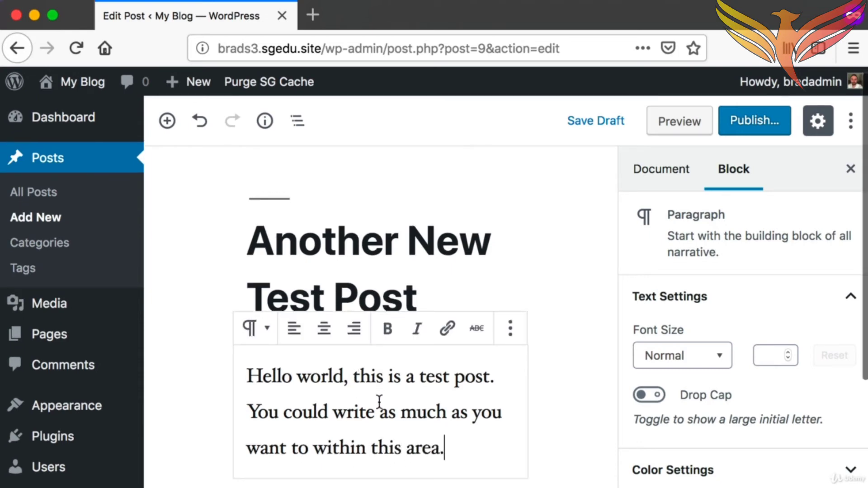
{"action": "left_click_drag", "start_coordinate": [391, 405], "coordinate": [306, 435]}
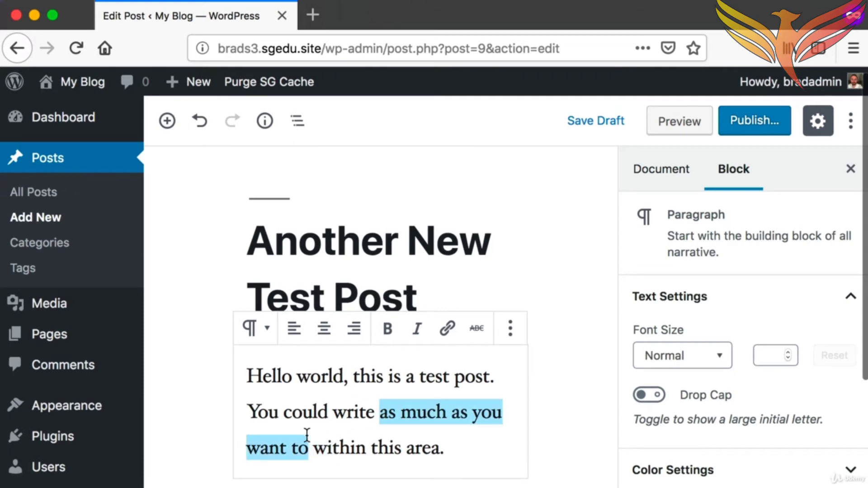
{"action": "scroll", "coordinate": [307, 435], "scroll_direction": "up", "scroll_amount": 1}
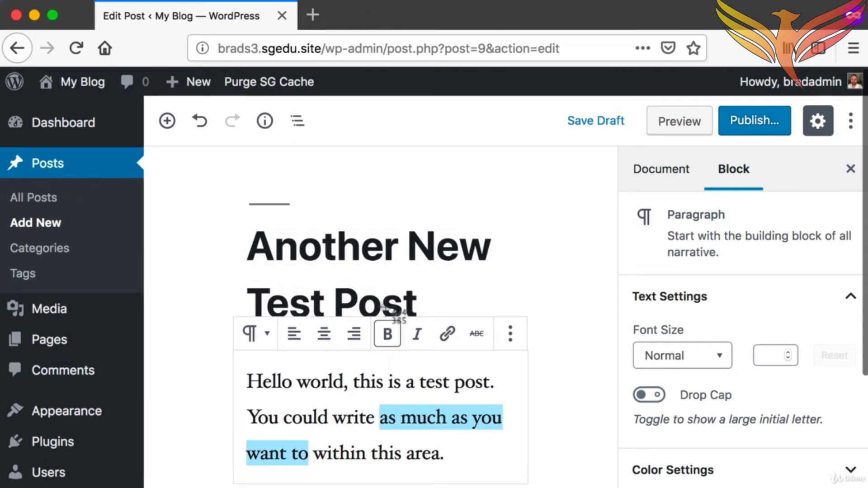
{"action": "left_click", "coordinate": [388, 334]}
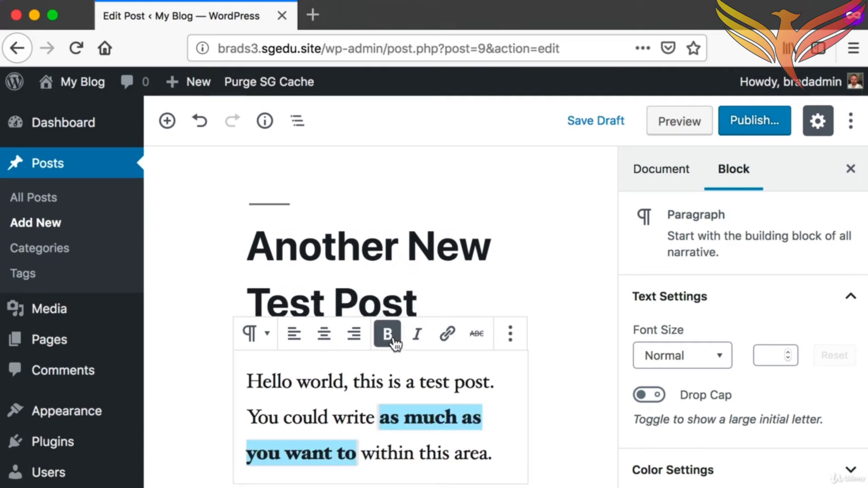
{"action": "left_click", "coordinate": [406, 437]}
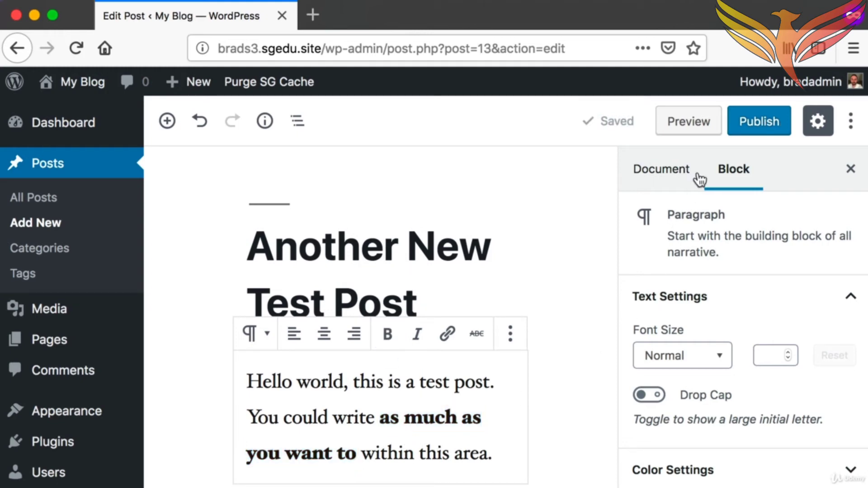
- Publish the post "Another New Test Post"
{"action": "key", "text": "super+shift+4"}
{"action": "left_click_drag", "start_coordinate": [727, 82], "coordinate": [778, 138]}
{"action": "left_click", "coordinate": [776, 134]}
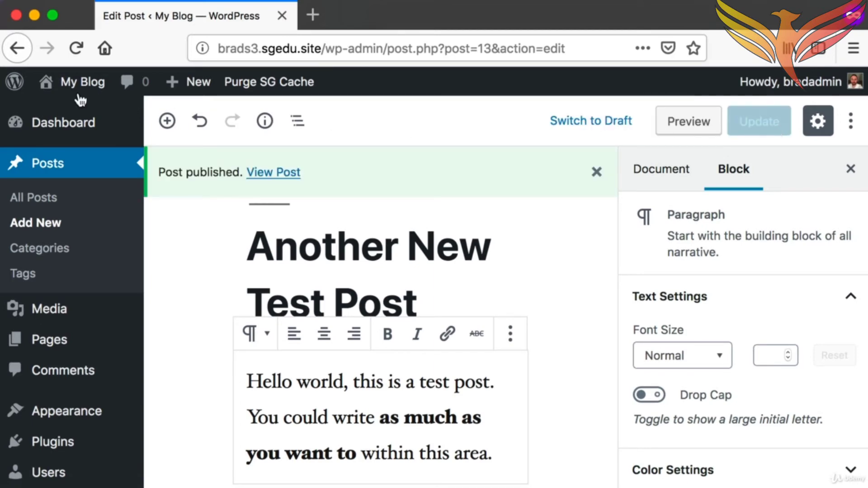
- Open the live blog's home page and view the second post with its bold text
{"action": "mouse_move", "coordinate": [70, 83]}
{"action": "left_click_drag", "start_coordinate": [109, 98], "coordinate": [64, 82]}
{"action": "left_click", "coordinate": [66, 84]}
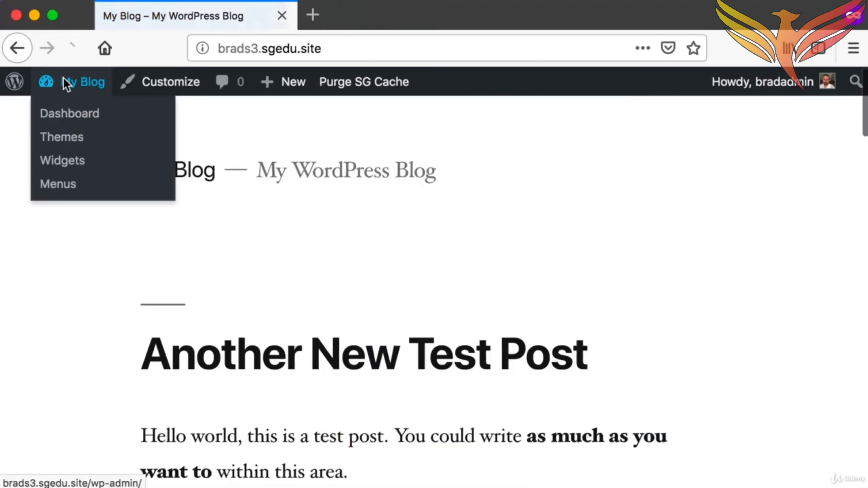
{"action": "scroll", "coordinate": [122, 281], "scroll_direction": "down", "scroll_amount": 3}
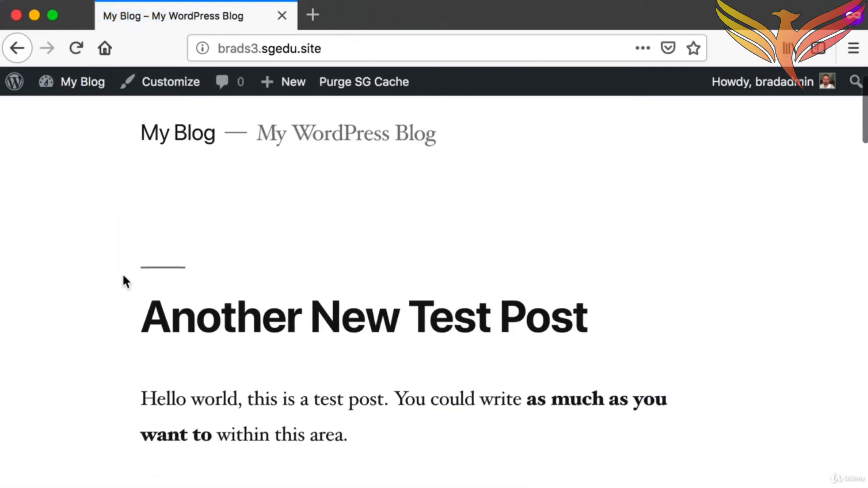
{"action": "key", "text": "super+shift+4"}
{"action": "left_click_drag", "start_coordinate": [93, 259], "coordinate": [735, 423]}
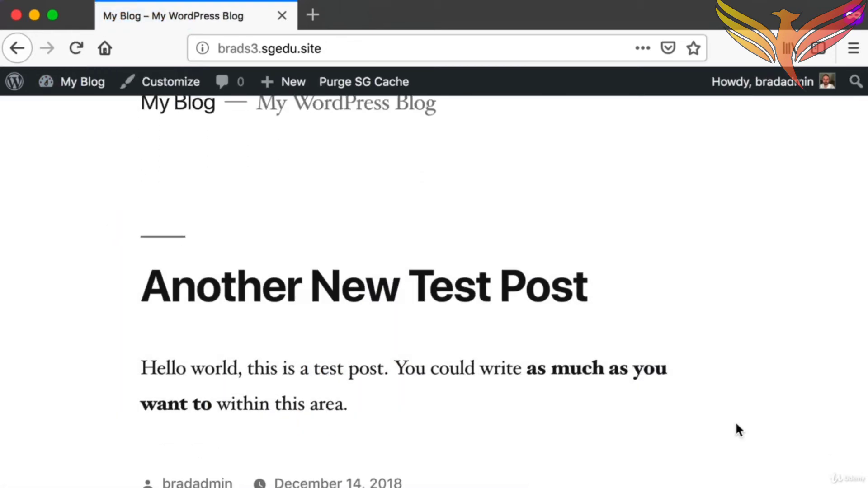
- Look through the home page to compare the order of the two published posts
{"action": "scroll", "coordinate": [623, 371], "scroll_direction": "down", "scroll_amount": 5}
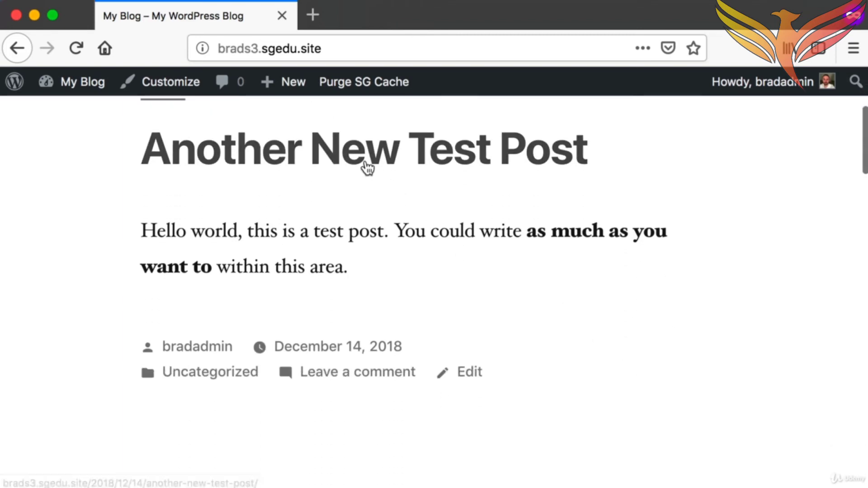
{"action": "scroll", "coordinate": [368, 164], "scroll_direction": "down", "scroll_amount": 8}
{"action": "key", "text": "super+shift+4"}
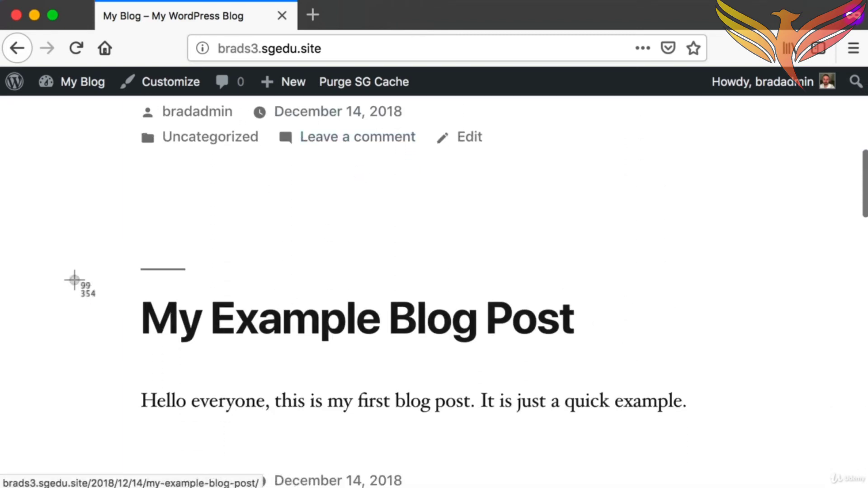
{"action": "left_click_drag", "start_coordinate": [76, 282], "coordinate": [724, 435]}
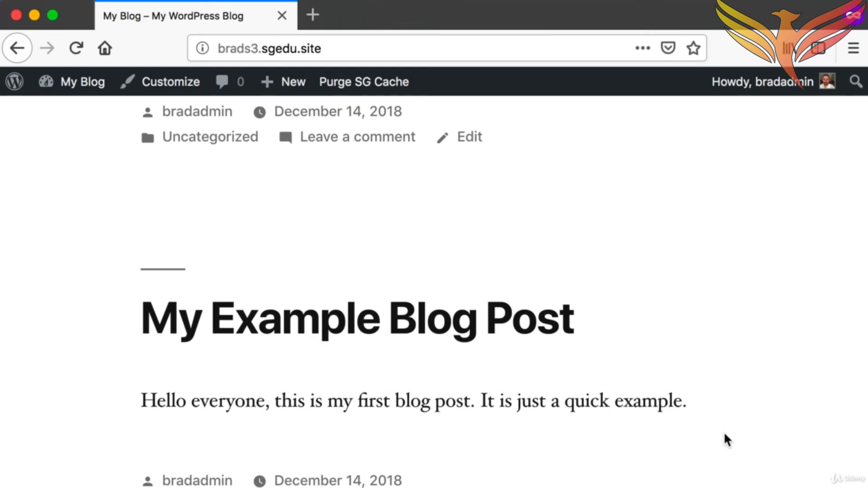
{"action": "scroll", "coordinate": [724, 434], "scroll_direction": "up", "scroll_amount": 8}
{"action": "key", "text": "super+shift+4"}
{"action": "left_click_drag", "start_coordinate": [93, 224], "coordinate": [801, 383]}
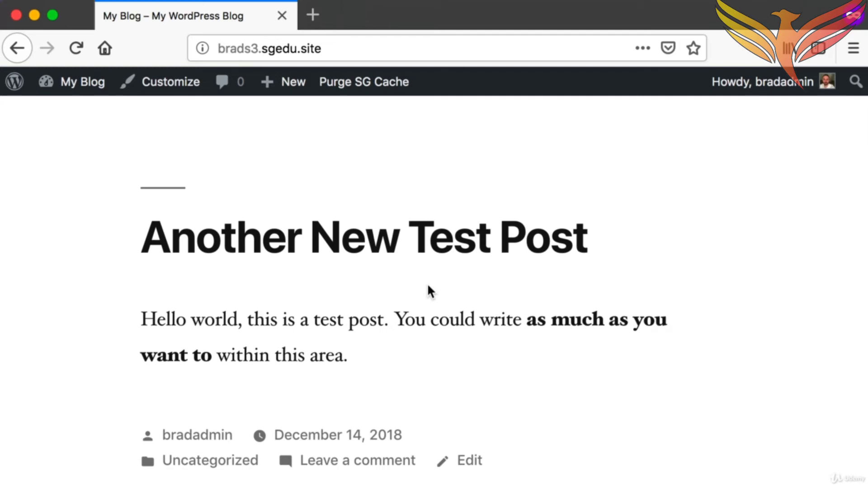
- Reduce the page zoom to 50% to view both posts together on the home page
{"action": "key", "text": "super+minus"}
{"action": "key", "text": "super+minus"}
{"action": "key", "text": "super+minus"}
{"action": "key", "text": "super+minus"}
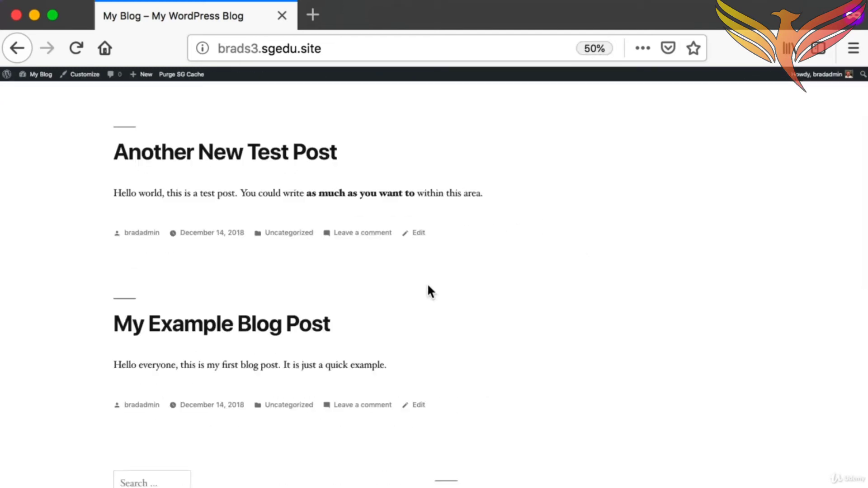
- Compare both posts on the zoomed-out home page and reset the page zoom to its default level
{"action": "scroll", "coordinate": [428, 286], "scroll_direction": "up", "scroll_amount": 2}
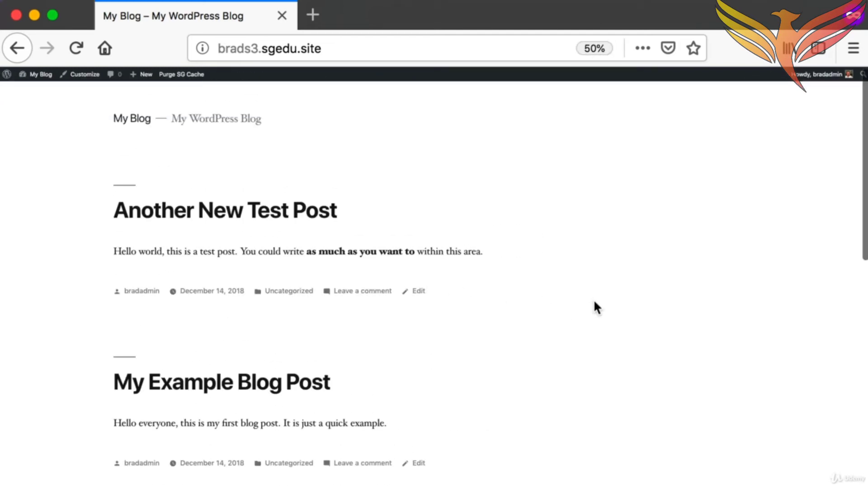
{"action": "scroll", "coordinate": [566, 300], "scroll_direction": "down", "scroll_amount": 1}
{"action": "scroll", "coordinate": [566, 300], "scroll_direction": "up", "scroll_amount": 1}
{"action": "key", "text": "super+0"}
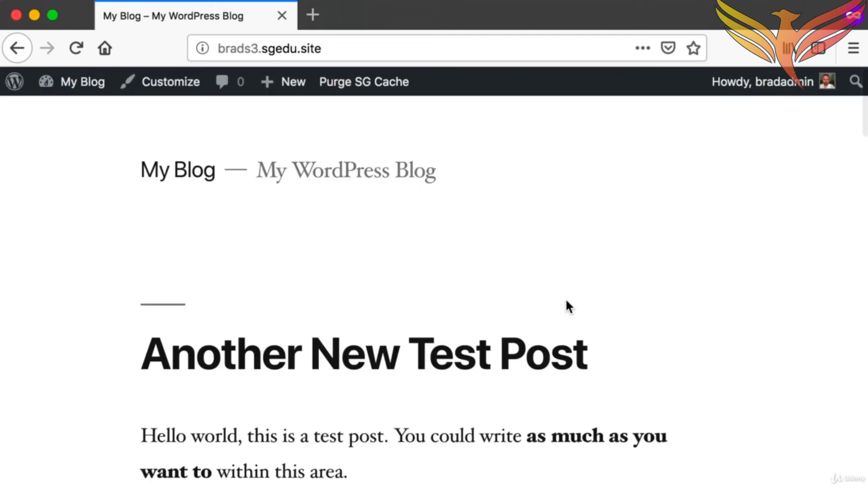
- Look through the home page and mark out the titles of "Another New Test Post" and "My Example Blog Post"
{"action": "scroll", "coordinate": [569, 306], "scroll_direction": "down", "scroll_amount": 2}
{"action": "key", "text": "super+shift+4"}
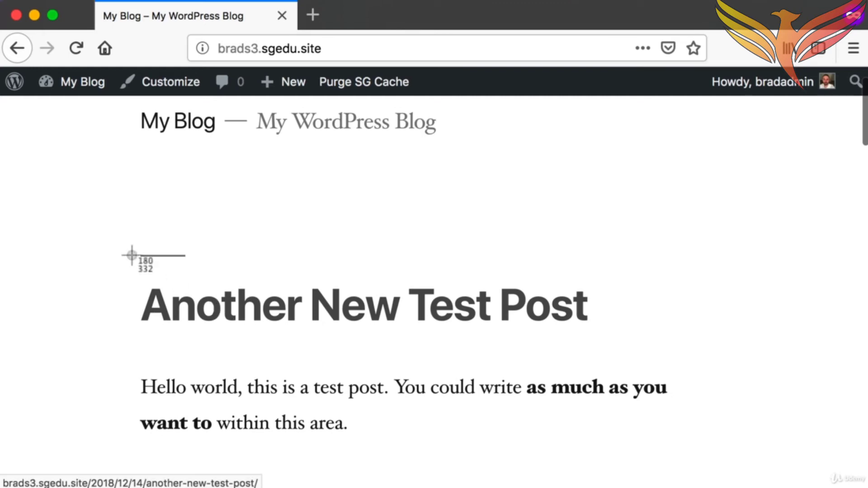
{"action": "left_click_drag", "start_coordinate": [94, 254], "coordinate": [635, 346]}
{"action": "scroll", "coordinate": [641, 353], "scroll_direction": "down", "scroll_amount": 5}
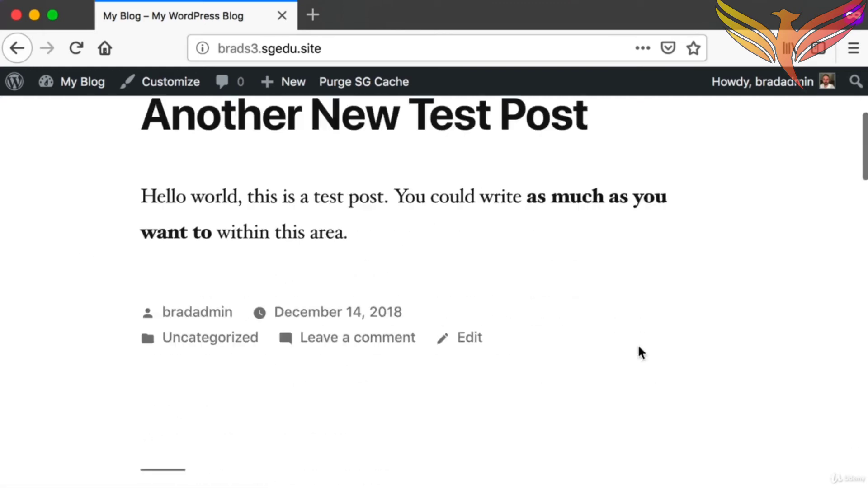
{"action": "scroll", "coordinate": [638, 346], "scroll_direction": "down", "scroll_amount": 5}
{"action": "key", "text": "super+shift+4"}
{"action": "left_click_drag", "start_coordinate": [113, 286], "coordinate": [659, 357]}
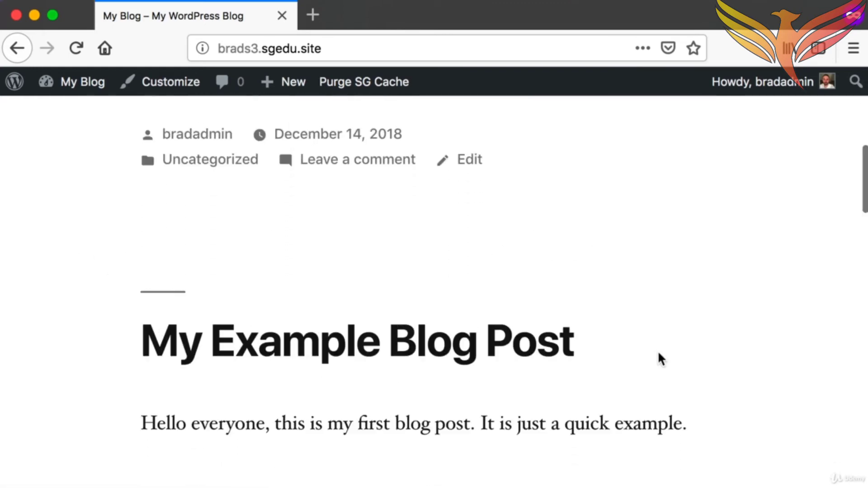
- Open the individual page of "Another New Test Post" from the home page and highlight the path part of its web address
{"action": "scroll", "coordinate": [658, 355], "scroll_direction": "up", "scroll_amount": 9}
{"action": "key", "text": "super+shift+4"}
{"action": "left_click_drag", "start_coordinate": [104, 282], "coordinate": [624, 381]}
{"action": "left_click", "coordinate": [430, 334]}
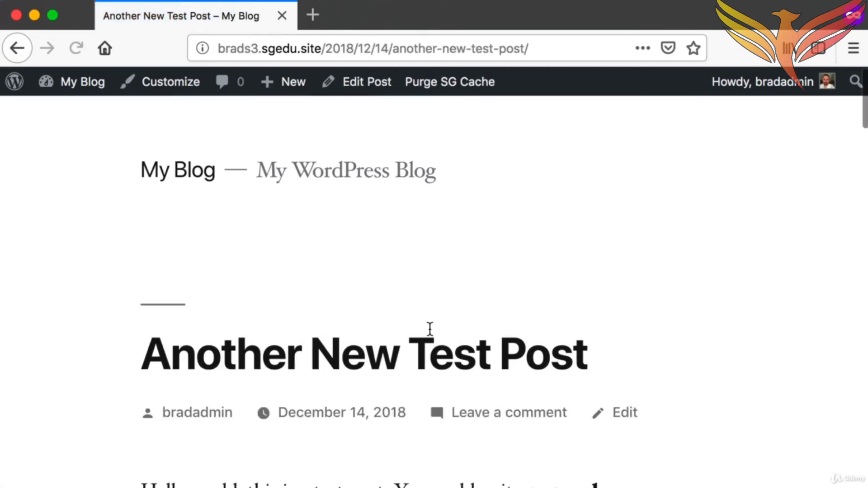
{"action": "left_click_drag", "start_coordinate": [541, 49], "coordinate": [323, 45]}
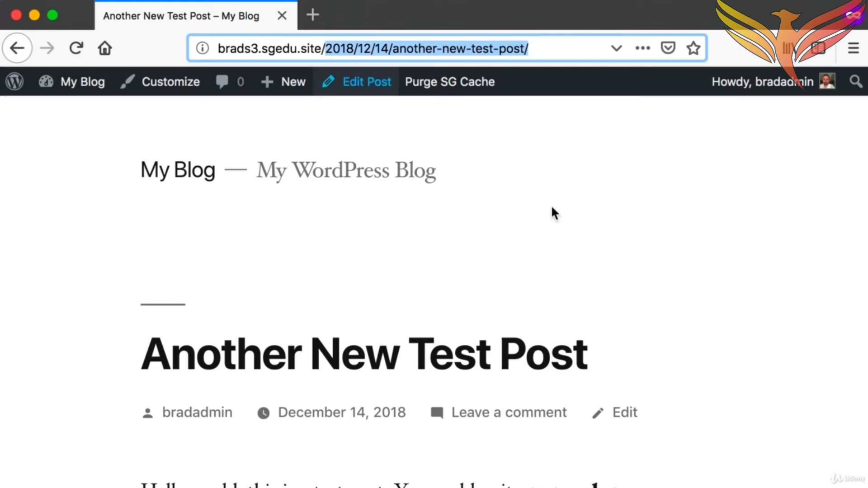
{"action": "left_click", "coordinate": [583, 261]}
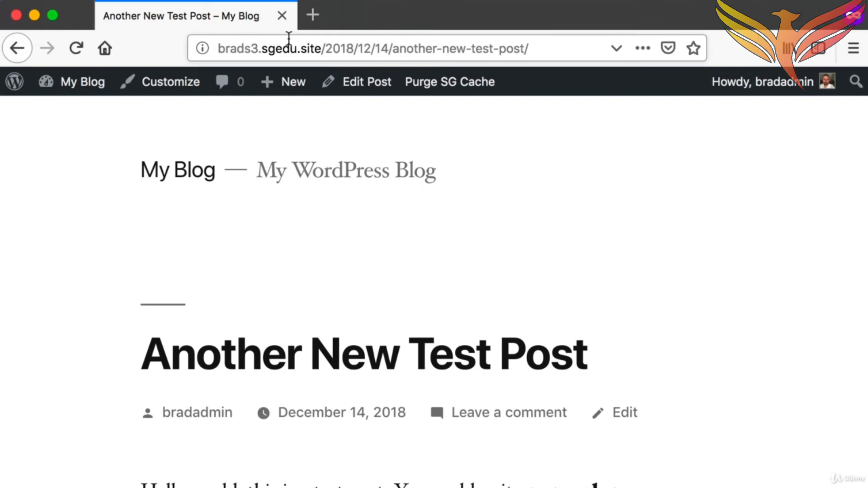
- Examine the title, post details and body text on the individual page of "Another New Test Post"
{"action": "key", "text": "super+shift+4"}
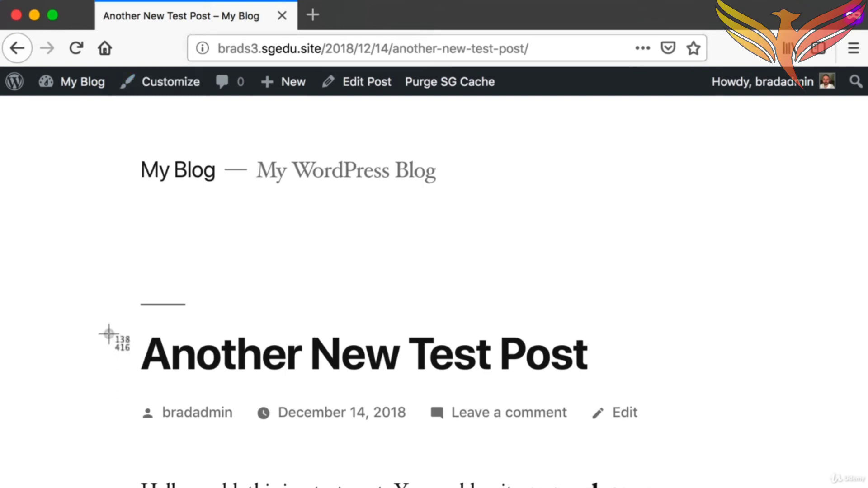
{"action": "left_click_drag", "start_coordinate": [117, 321], "coordinate": [735, 413]}
{"action": "scroll", "coordinate": [734, 415], "scroll_direction": "down", "scroll_amount": 5}
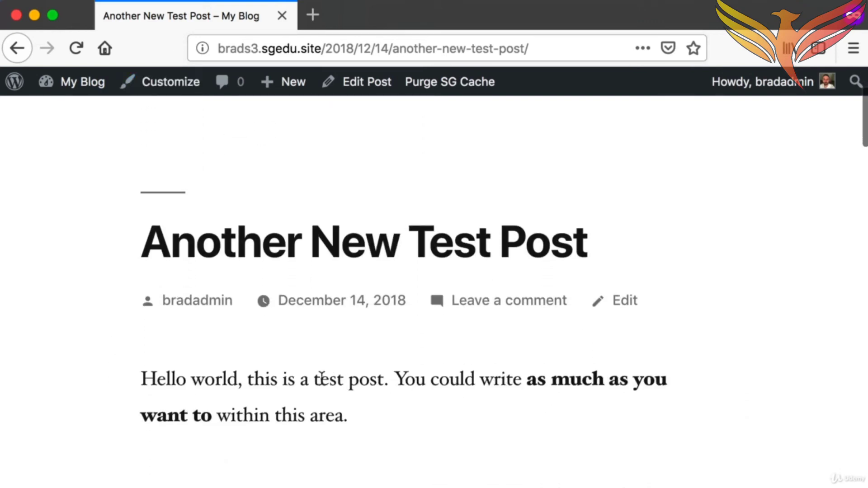
{"action": "left_click_drag", "start_coordinate": [322, 378], "coordinate": [88, 213]}
{"action": "left_click", "coordinate": [496, 423]}
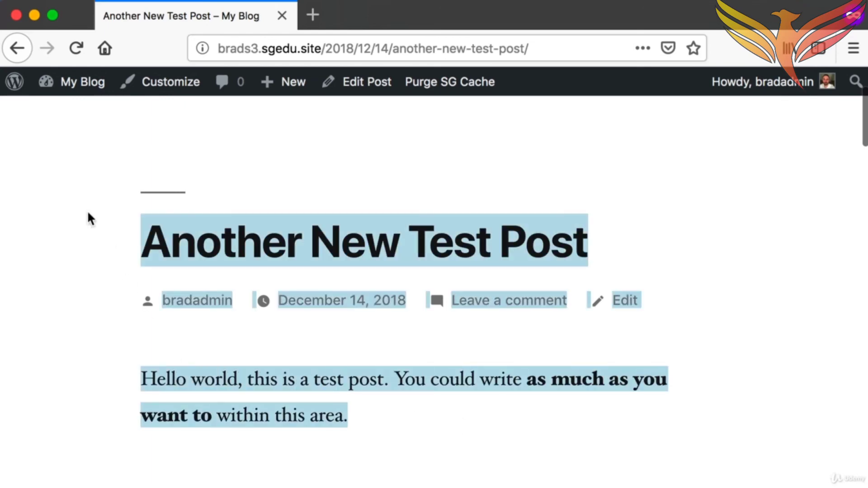
{"action": "left_click", "coordinate": [88, 213]}
{"action": "scroll", "coordinate": [89, 215], "scroll_direction": "up", "scroll_amount": 1}
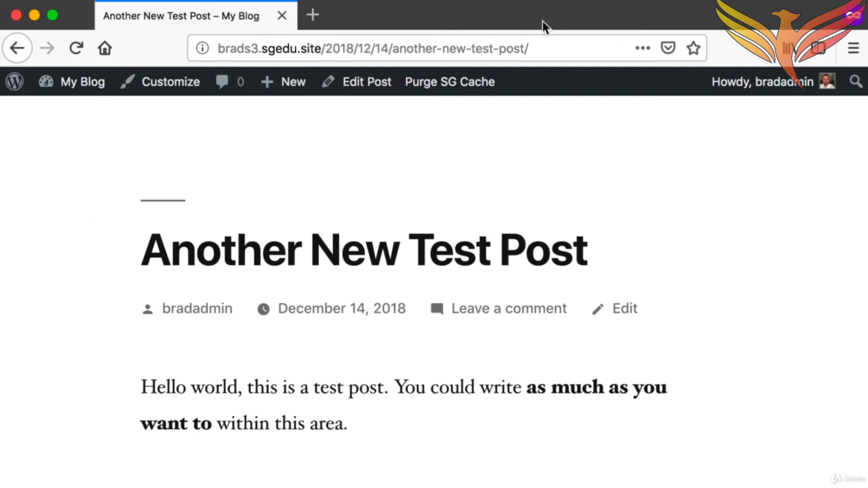
- Highlight the full web address of the individual post page, then clear the selection
{"action": "scroll", "coordinate": [599, 171], "scroll_direction": "up", "scroll_amount": 3}
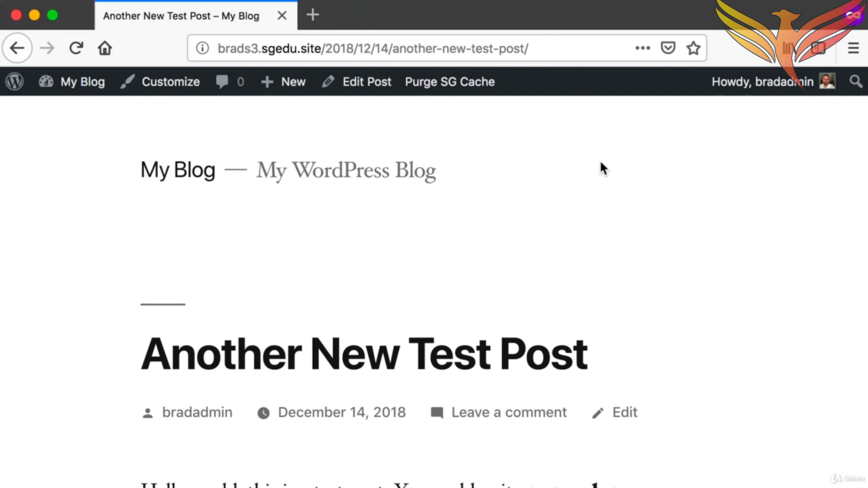
{"action": "left_click_drag", "start_coordinate": [564, 49], "coordinate": [218, 49]}
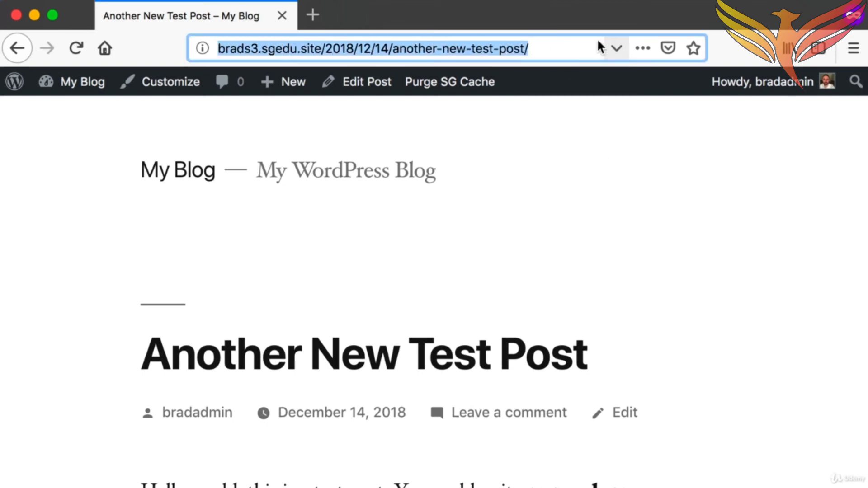
{"action": "left_click", "coordinate": [563, 44]}
{"action": "left_click", "coordinate": [603, 180]}
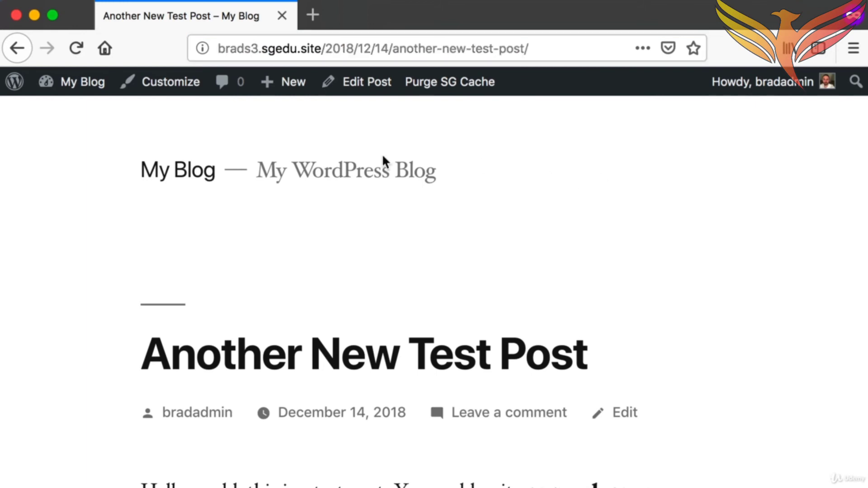
- Return to the blog's home page through the "My Blog" site title and look through the list of posts
{"action": "key", "text": "super+shift+4"}
{"action": "left_click_drag", "start_coordinate": [106, 133], "coordinate": [231, 204]}
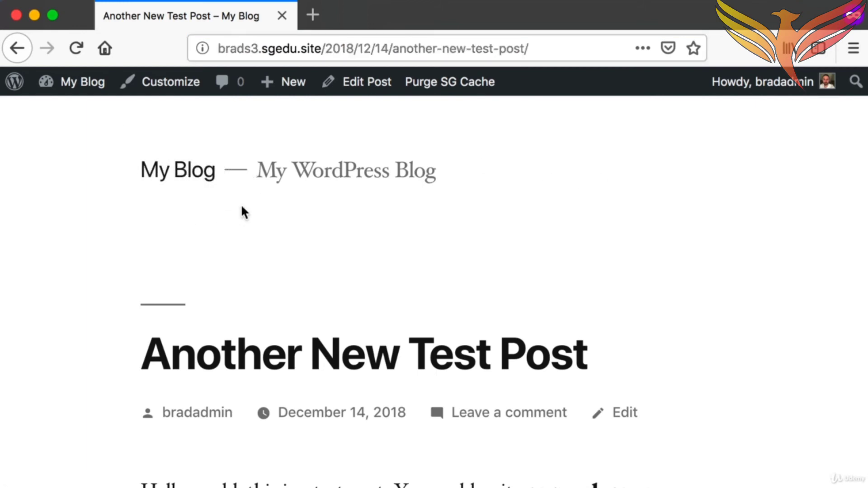
{"action": "left_click", "coordinate": [199, 177]}
{"action": "scroll", "coordinate": [190, 170], "scroll_direction": "down", "scroll_amount": 2}
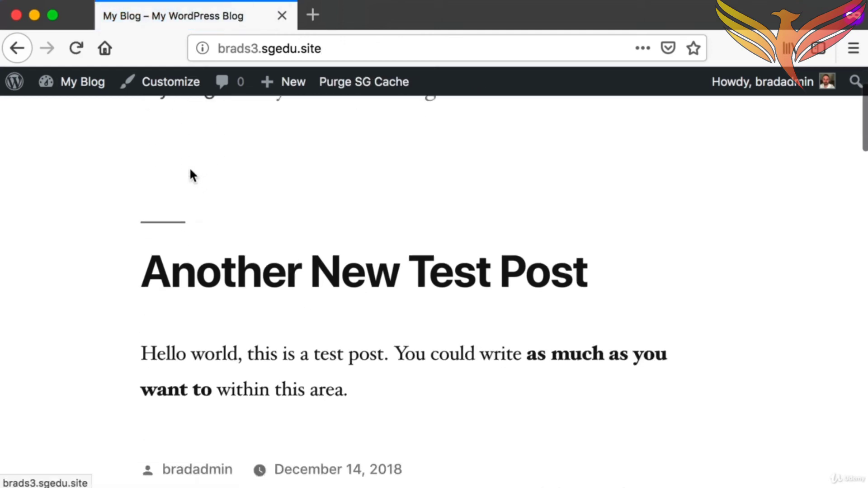
{"action": "scroll", "coordinate": [190, 171], "scroll_direction": "down", "scroll_amount": 7}
{"action": "scroll", "coordinate": [105, 181], "scroll_direction": "down", "scroll_amount": 2}
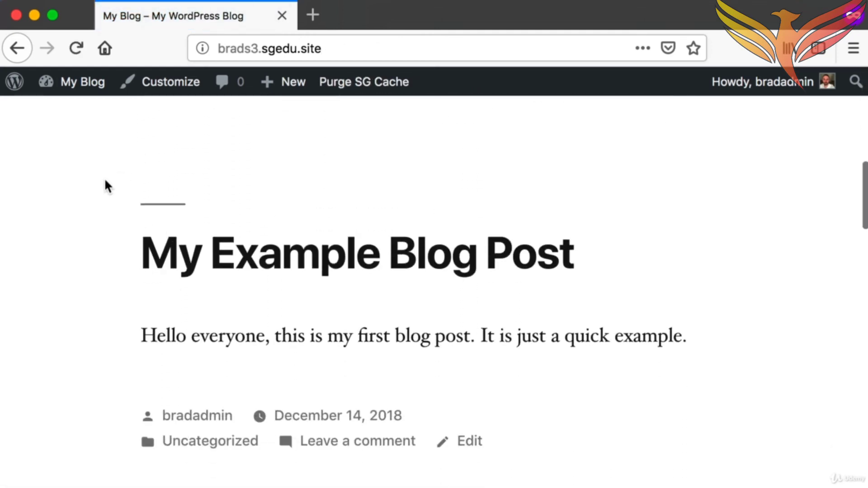
{"action": "scroll", "coordinate": [105, 182], "scroll_direction": "down", "scroll_amount": 10}
{"action": "scroll", "coordinate": [105, 182], "scroll_direction": "up", "scroll_amount": 5}
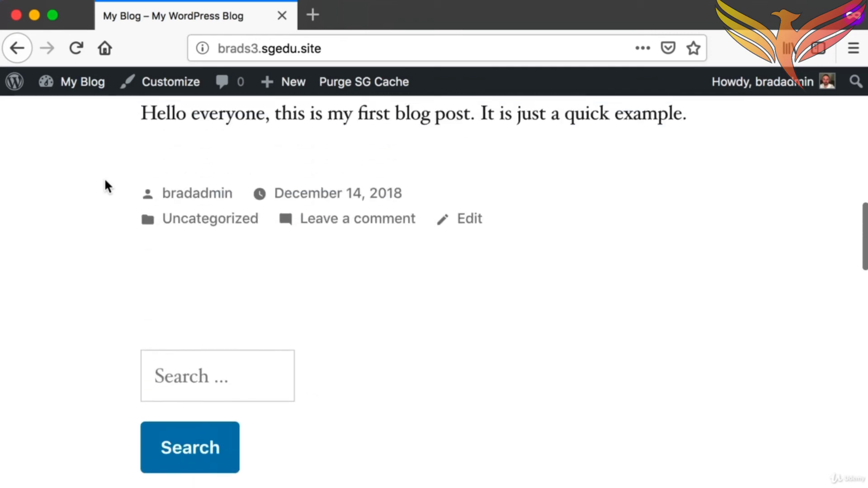
{"action": "scroll", "coordinate": [104, 185], "scroll_direction": "up", "scroll_amount": 15}
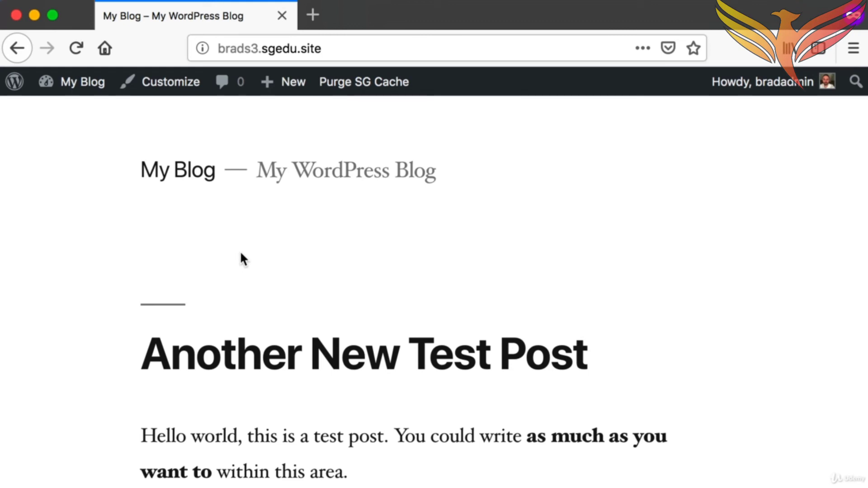
- Go to the admin dashboard, open the list of all posts and mark out the Trash option of "My Example Blog Post"
{"action": "left_click", "coordinate": [69, 84]}
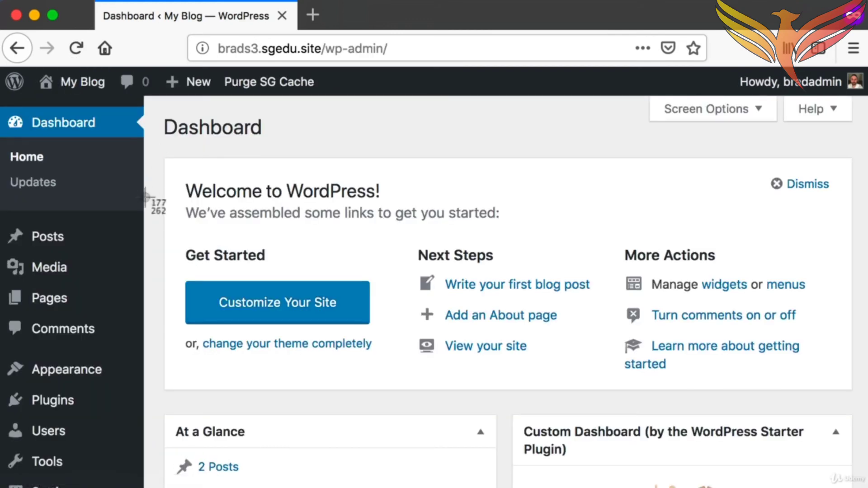
{"action": "left_click", "coordinate": [49, 236]}
{"action": "key", "text": "super+shift+4"}
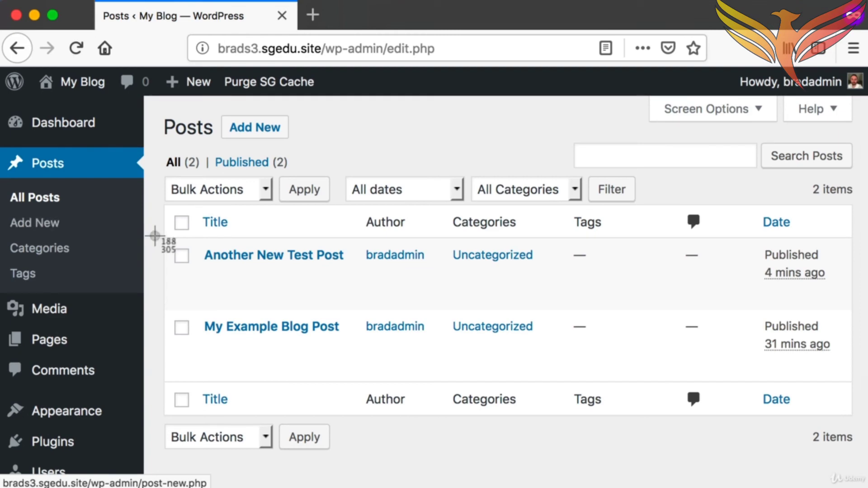
{"action": "left_click_drag", "start_coordinate": [156, 237], "coordinate": [368, 347]}
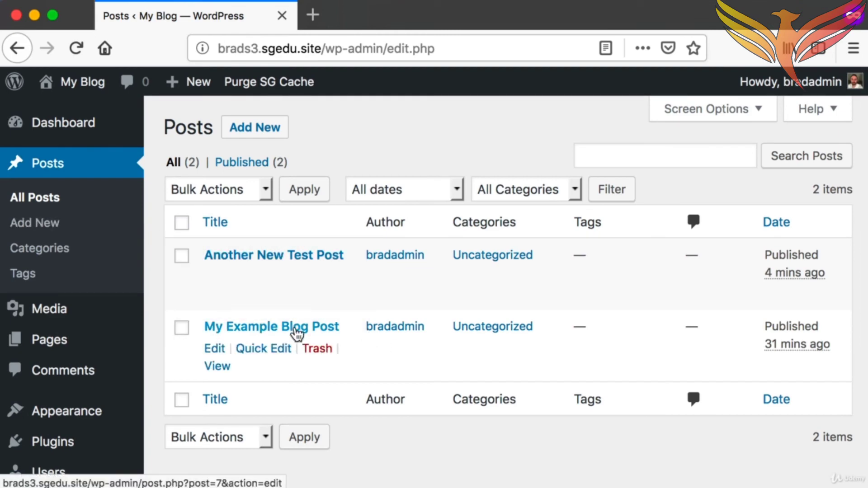
{"action": "key", "text": "super+shift+4"}
{"action": "left_click_drag", "start_coordinate": [303, 340], "coordinate": [327, 358]}
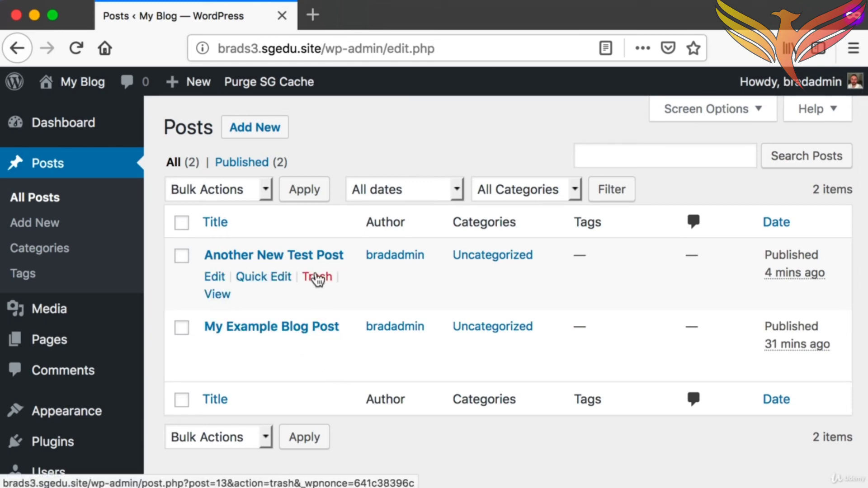
- Open "Another New Test Post" for editing, dismiss the block editor's welcome tip and mark out the Update option
{"action": "key", "text": "super+shift+4"}
{"action": "left_click_drag", "start_coordinate": [190, 242], "coordinate": [343, 261]}
{"action": "left_click", "coordinate": [325, 261]}
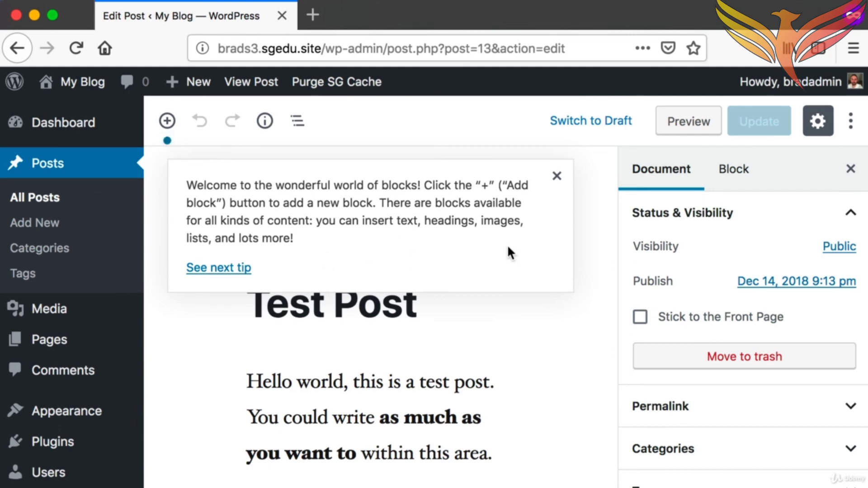
{"action": "left_click", "coordinate": [559, 176]}
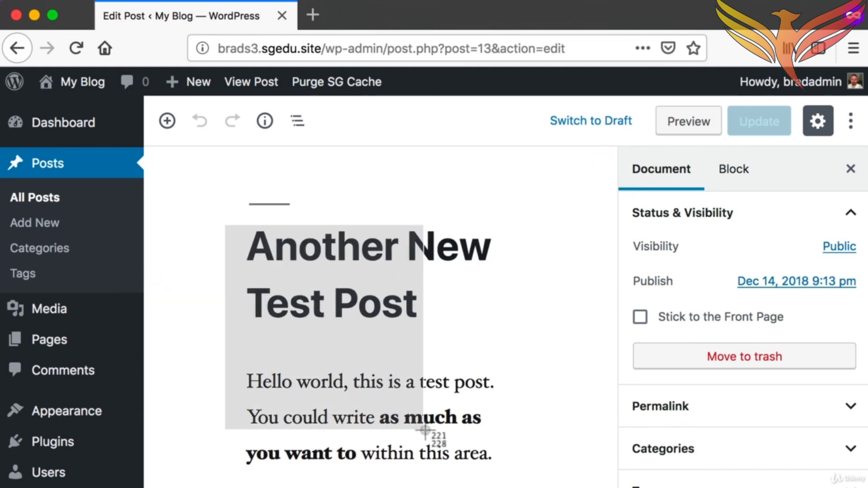
{"action": "key", "text": "super+shift+4"}
{"action": "left_click_drag", "start_coordinate": [728, 100], "coordinate": [790, 149]}
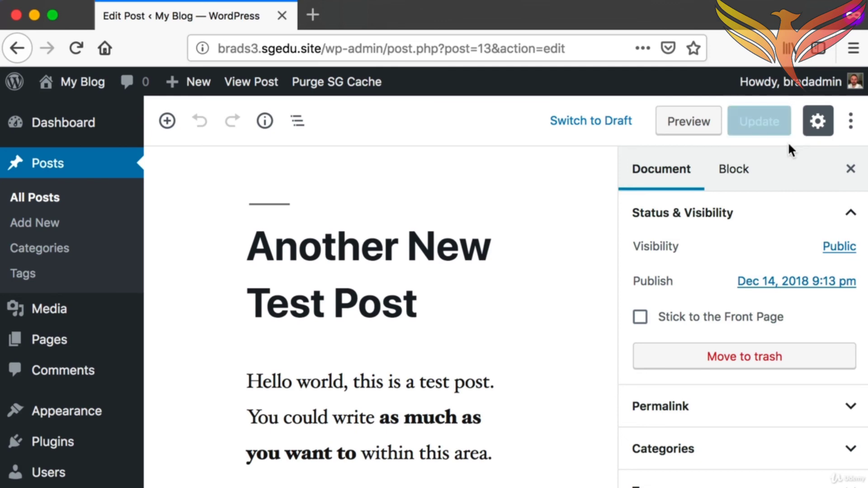